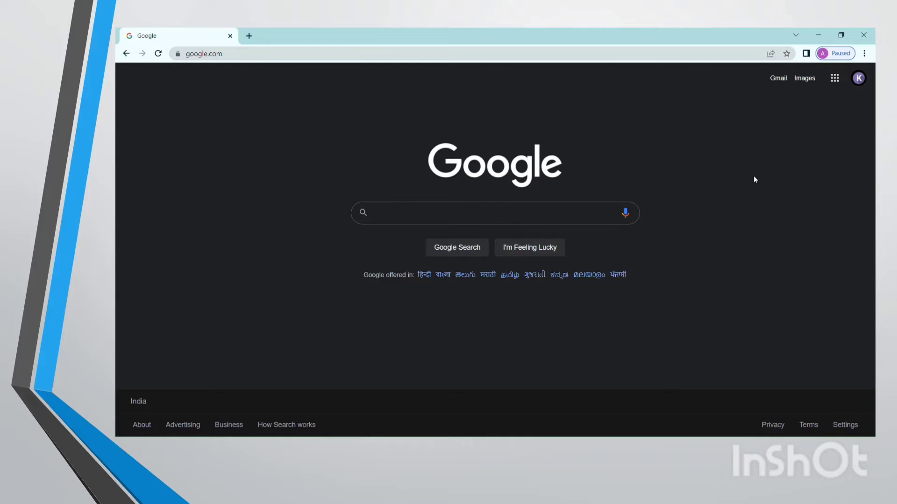
Search Google for google cloud platform, open the Google Cloud site and go to its console.
{"action": "left_click", "coordinate": [581, 217]}
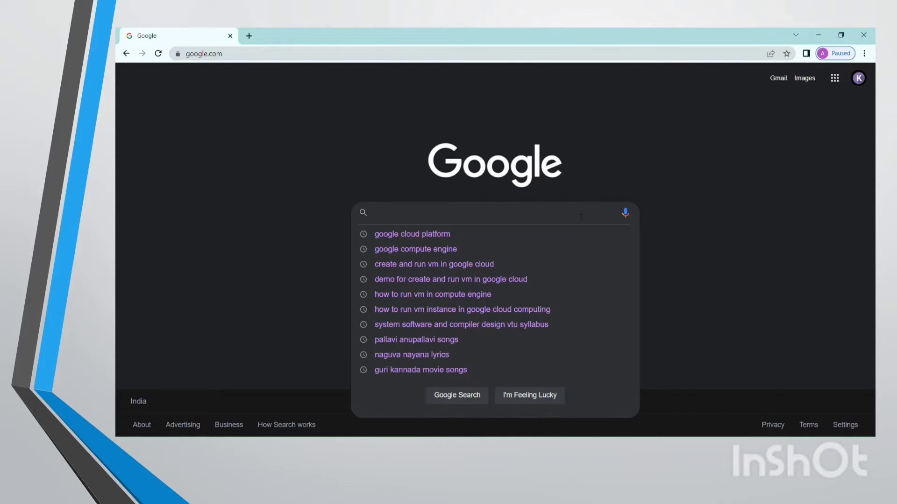
{"action": "type", "text": "goog"}
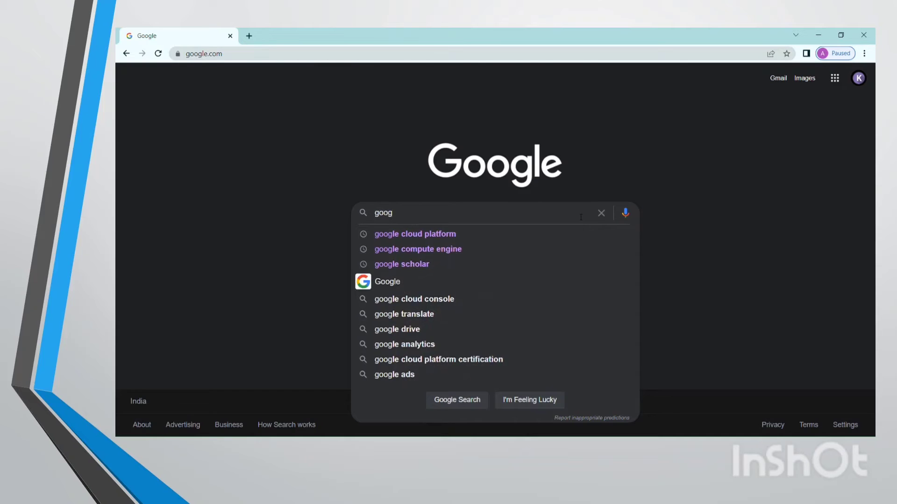
{"action": "key", "text": "Down"}
{"action": "key", "text": "Return"}
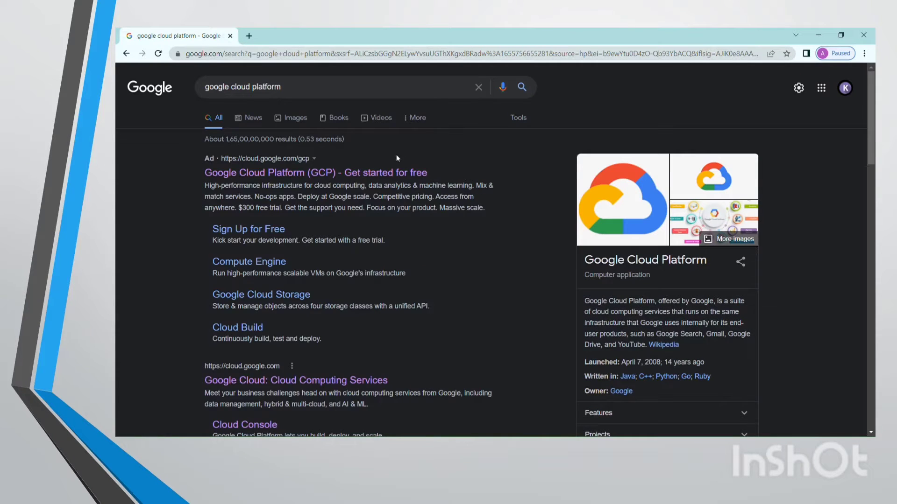
{"action": "left_click", "coordinate": [366, 173]}
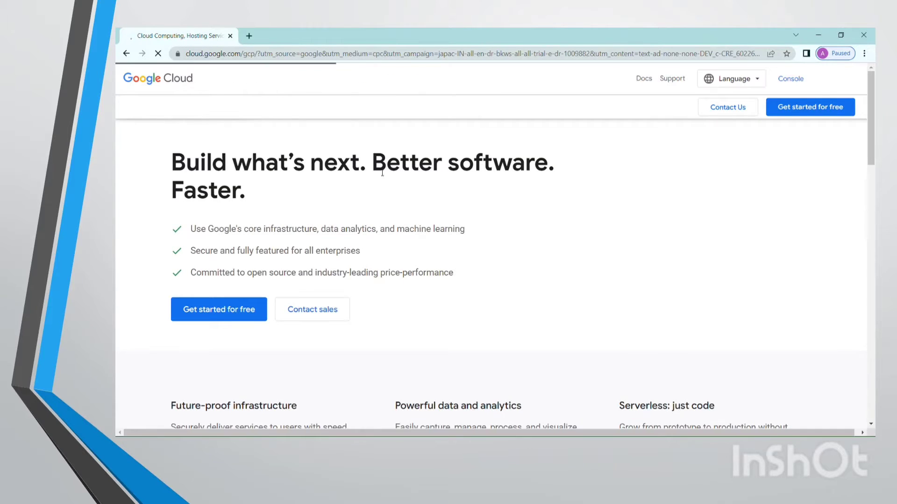
{"action": "left_click", "coordinate": [784, 82]}
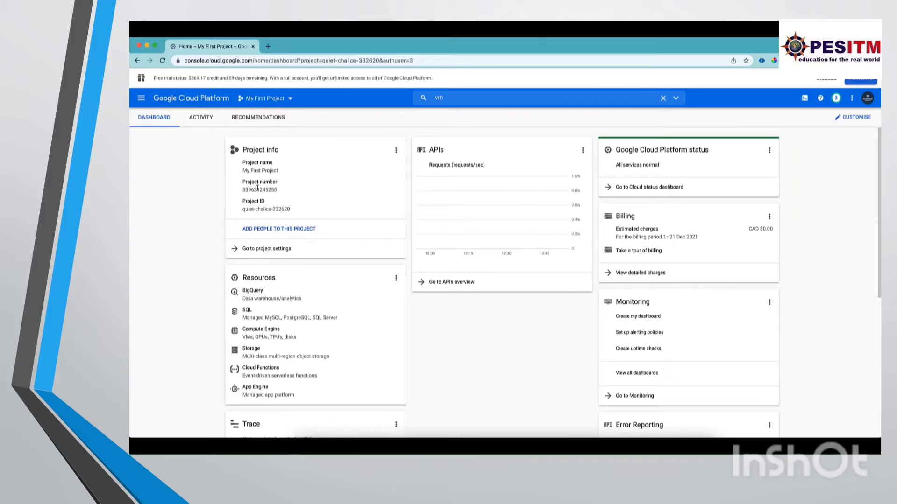
Search the console for vms and open the Compute Engine VM instances page.
{"action": "left_click", "coordinate": [663, 98]}
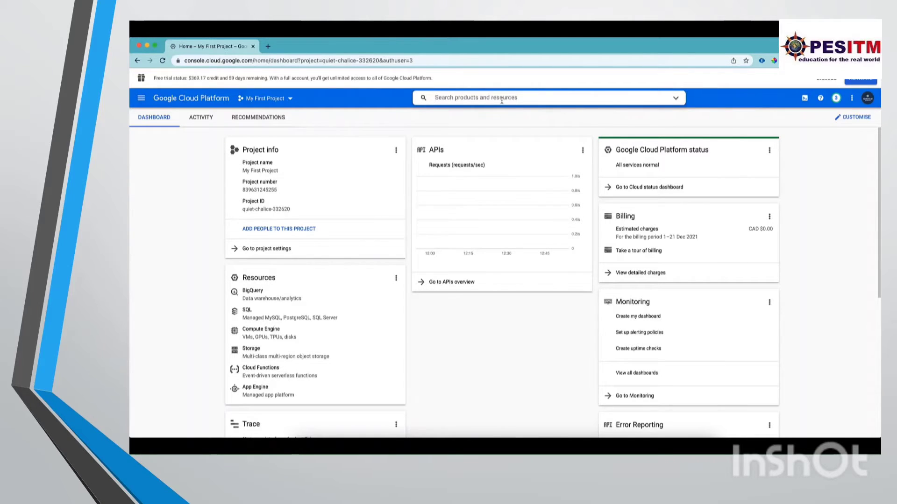
{"action": "type", "text": "vms"}
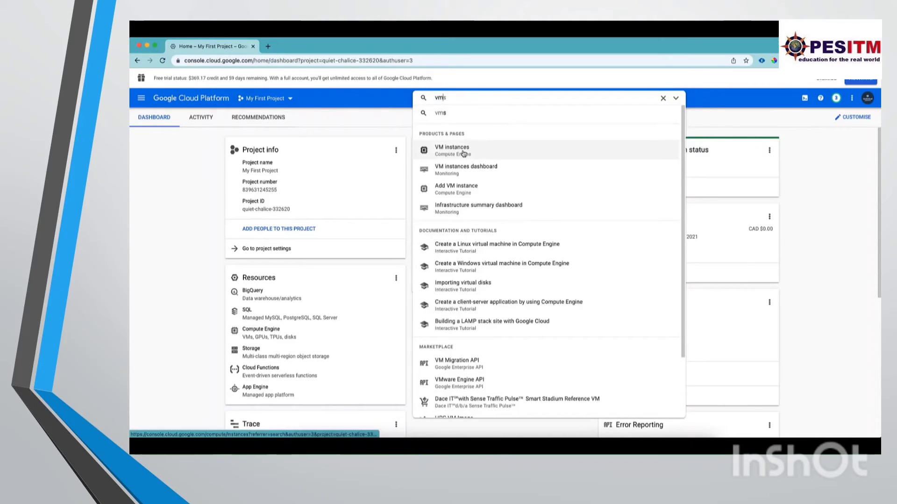
{"action": "left_click", "coordinate": [463, 154]}
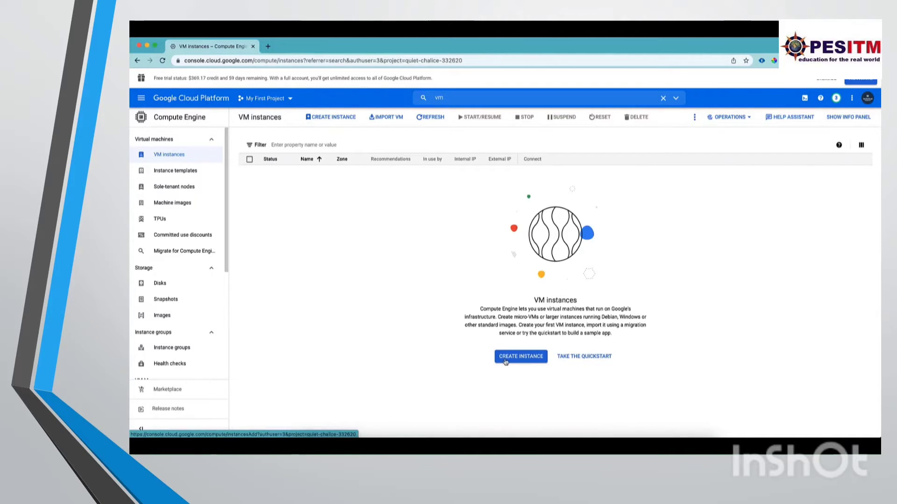
Start creating a new VM instance and name it my-first-vm.
{"action": "left_click", "coordinate": [536, 359]}
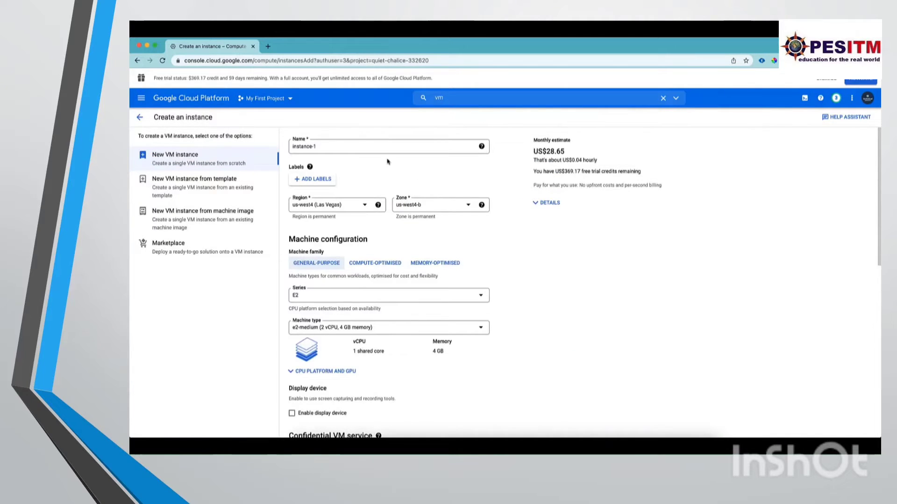
{"action": "left_click_drag", "start_coordinate": [364, 145], "coordinate": [279, 150]}
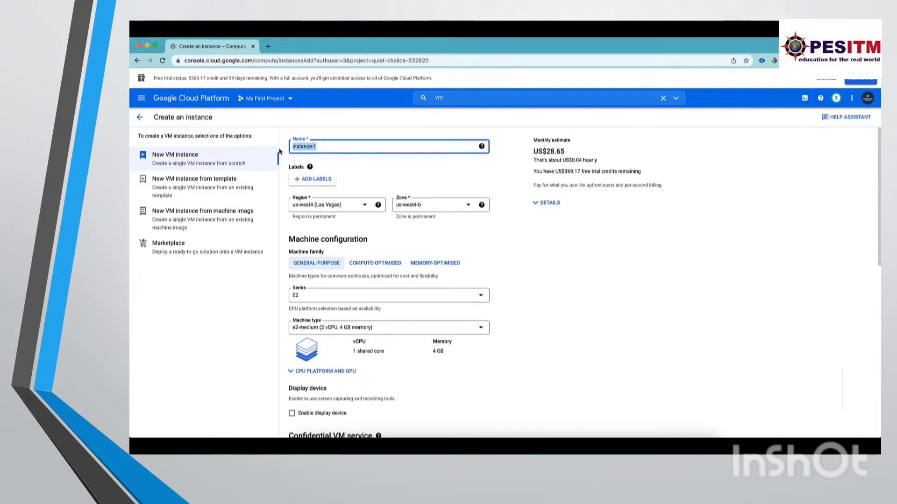
{"action": "type", "text": "my-first-vm"}
Add a label to the instance with key environment and value dev.
{"action": "left_click", "coordinate": [303, 180]}
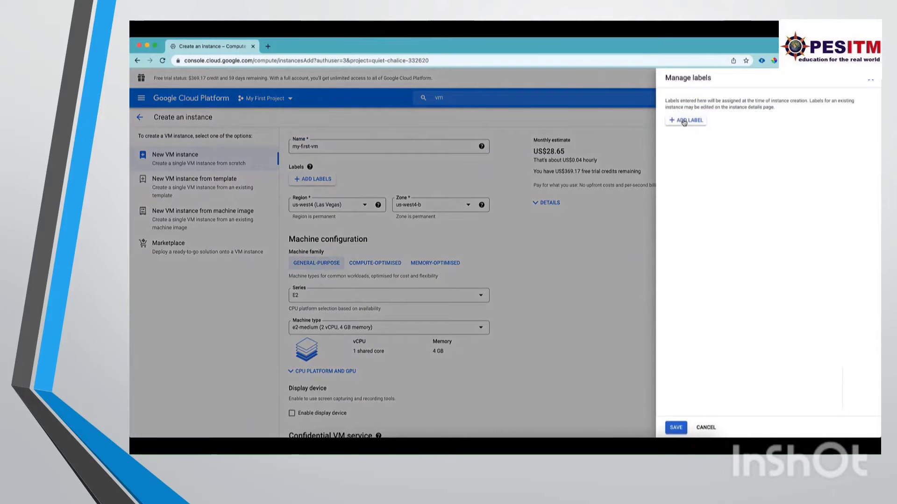
{"action": "left_click", "coordinate": [684, 121]}
{"action": "type", "text": "env"}
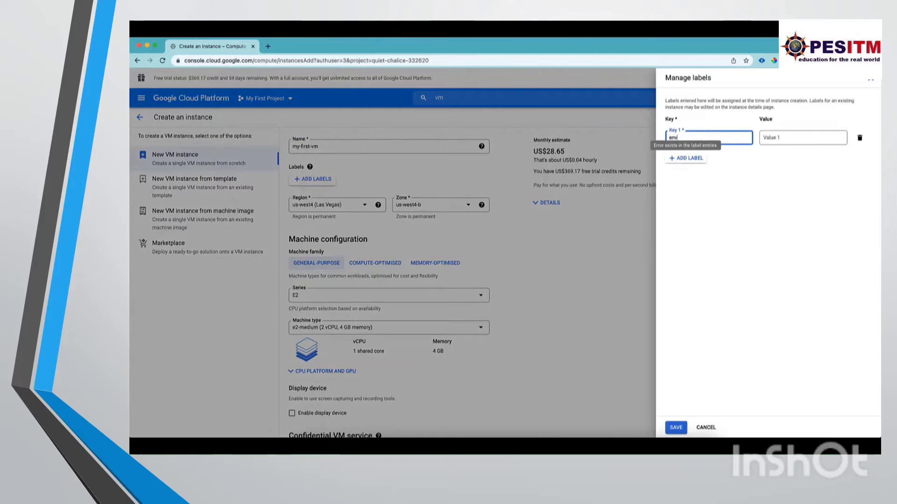
{"action": "type", "text": "ironment"}
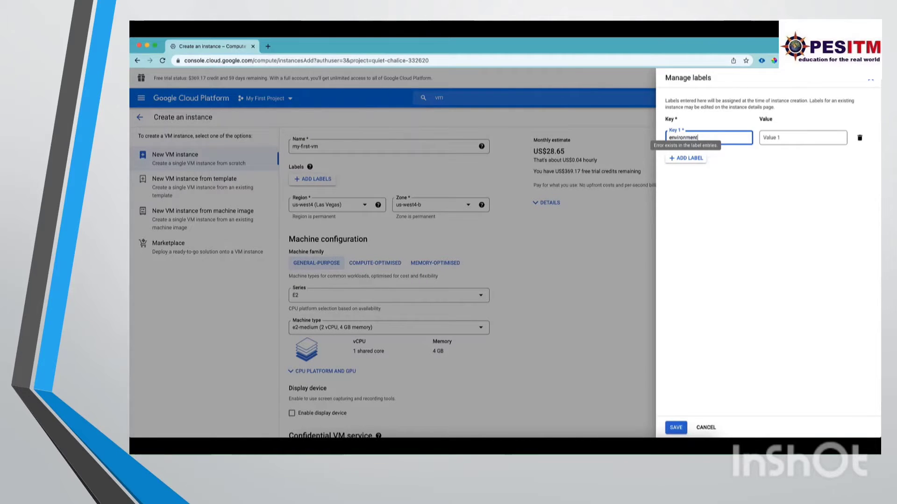
{"action": "key", "text": "Tab"}
{"action": "type", "text": "de"}
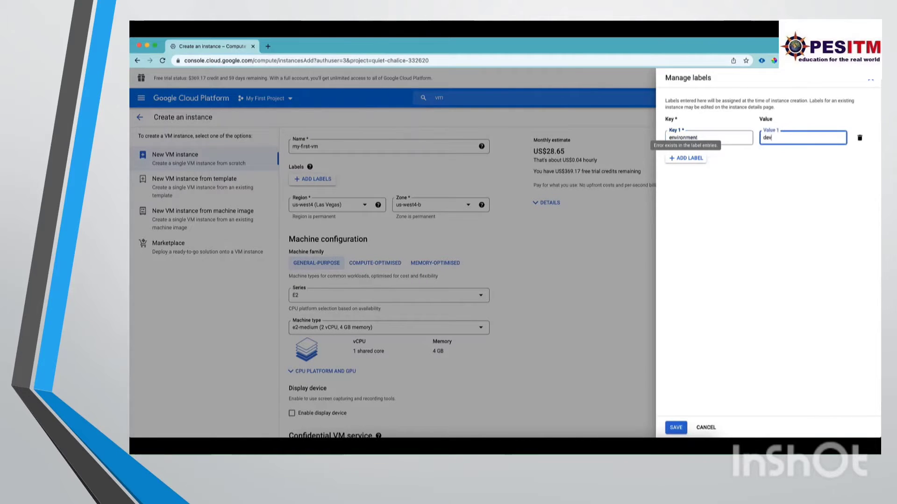
Add a second label with key app and value service.
{"action": "left_click", "coordinate": [687, 158]}
{"action": "type", "text": "ap"}
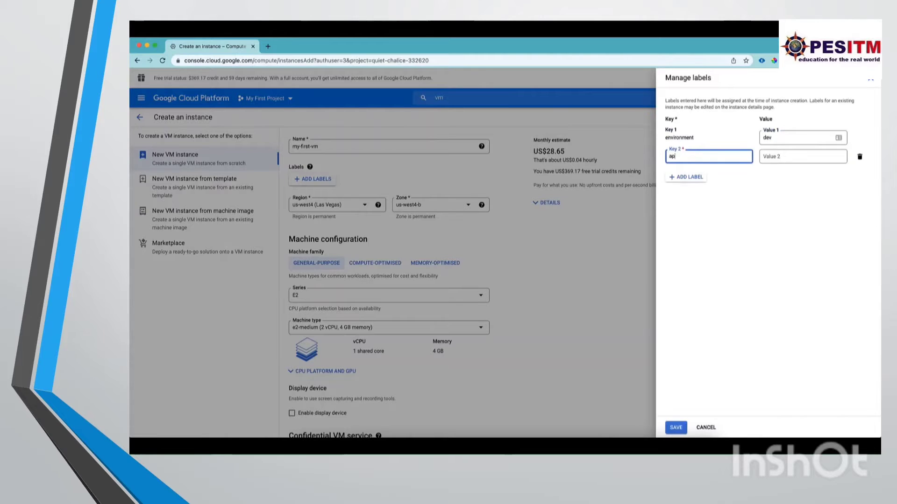
{"action": "type", "text": "p"}
{"action": "key", "text": "Tab"}
{"action": "type", "text": "serv"}
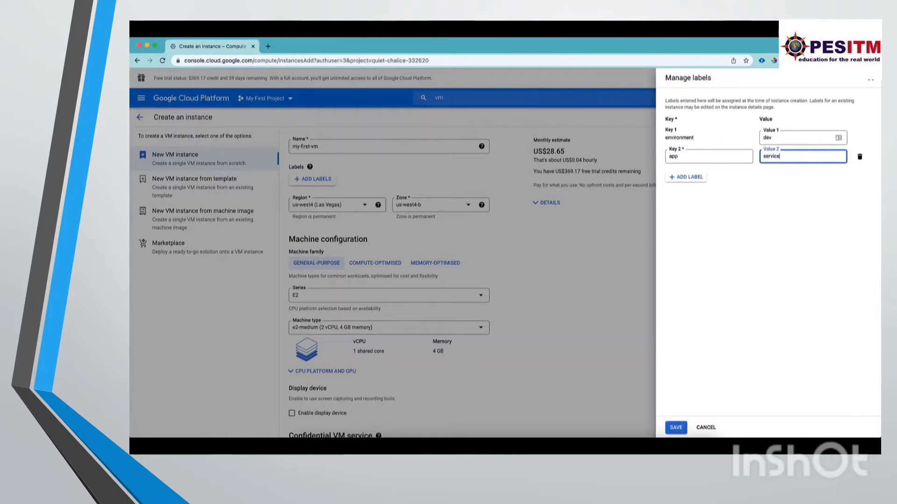
Add a third label with key bu and value bank, and save the labels.
{"action": "left_click", "coordinate": [685, 177]}
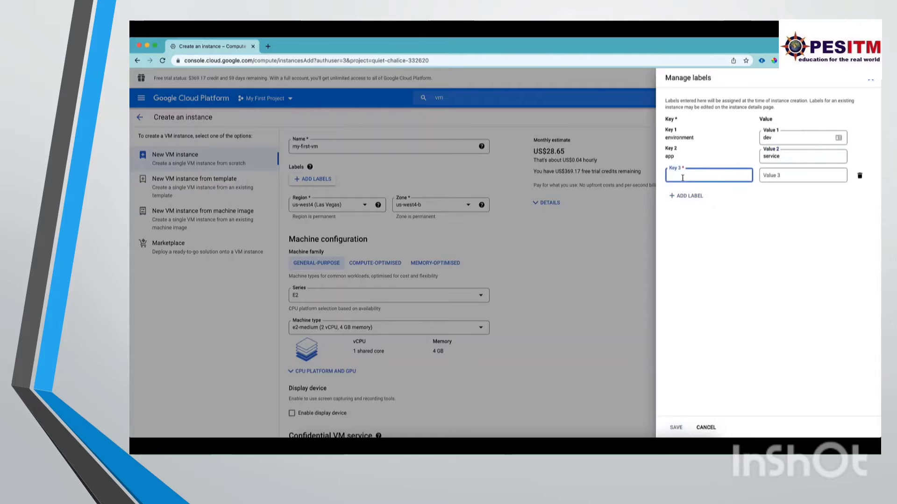
{"action": "type", "text": "bu"}
{"action": "key", "text": "Tab"}
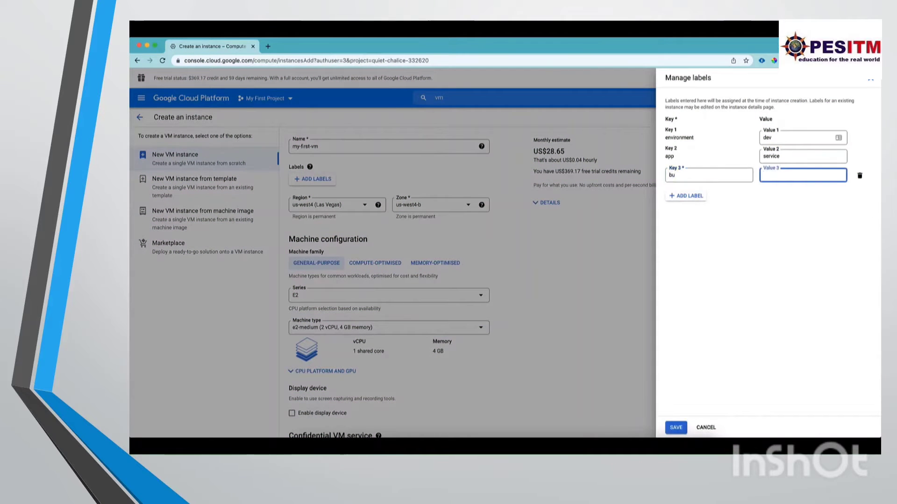
{"action": "type", "text": "bank"}
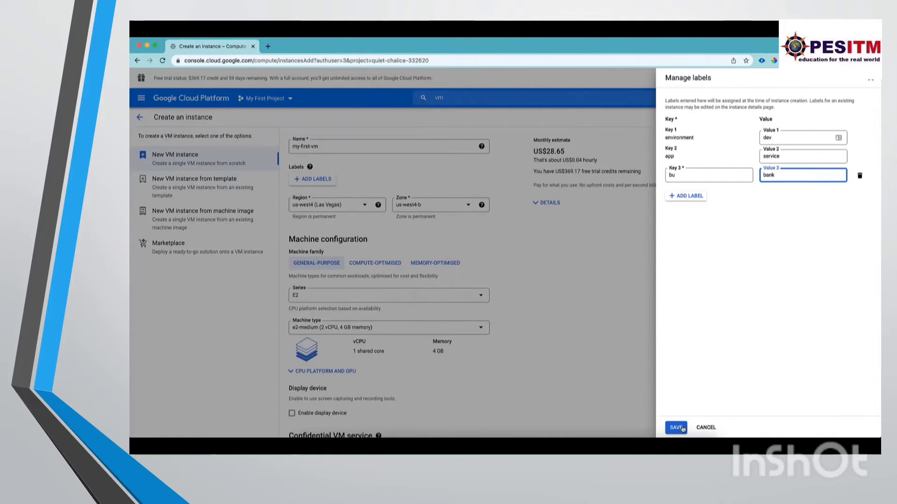
{"action": "left_click", "coordinate": [676, 428]}
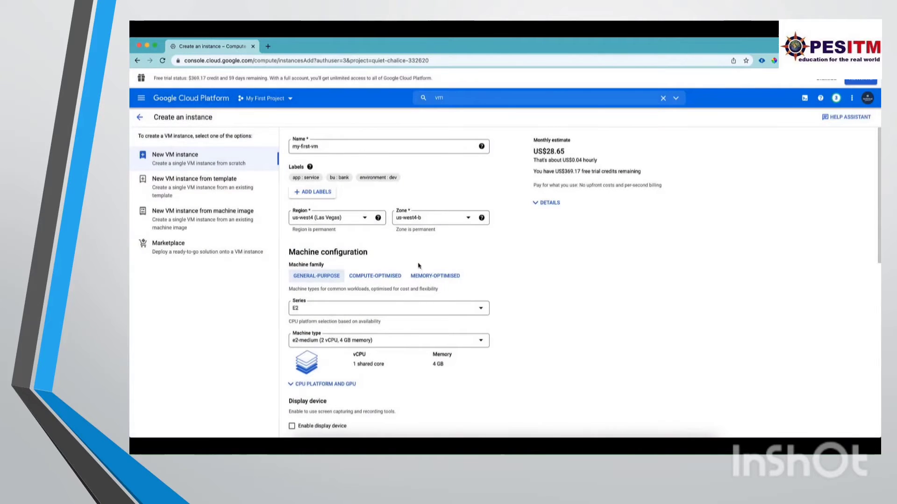
Check the available regions for the instance and select the us-west4-b zone.
{"action": "left_click", "coordinate": [347, 223]}
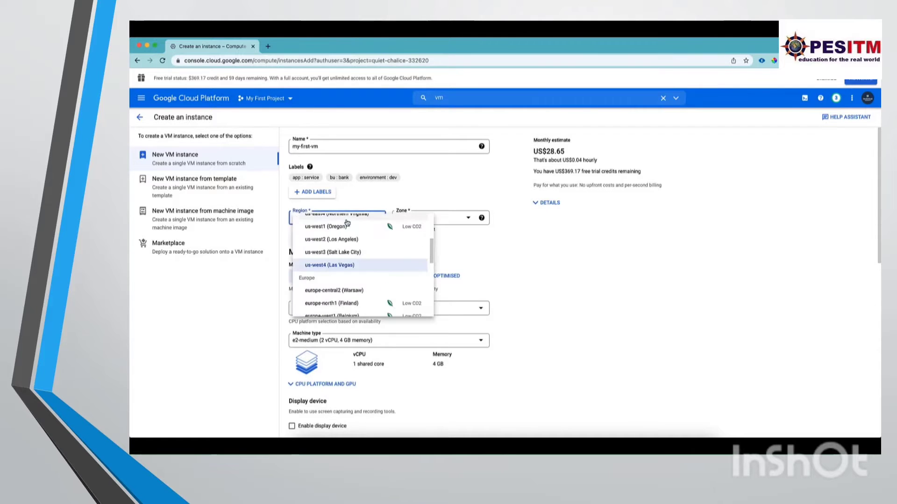
{"action": "scroll", "coordinate": [378, 299], "scroll_direction": "up", "scroll_amount": 5}
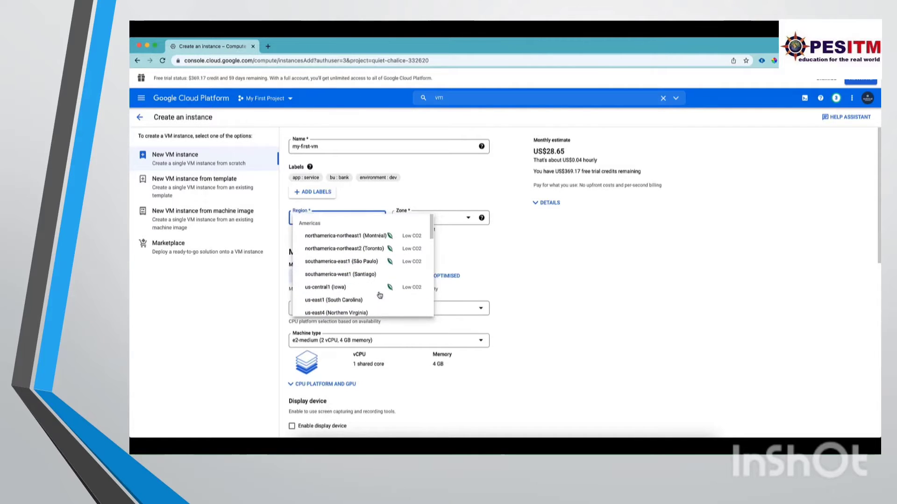
{"action": "scroll", "coordinate": [380, 295], "scroll_direction": "down", "scroll_amount": 6}
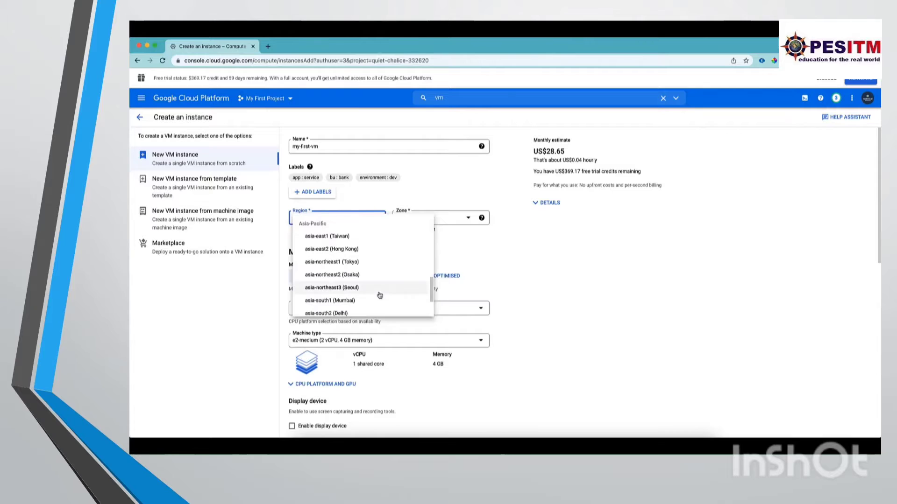
{"action": "left_click", "coordinate": [569, 273]}
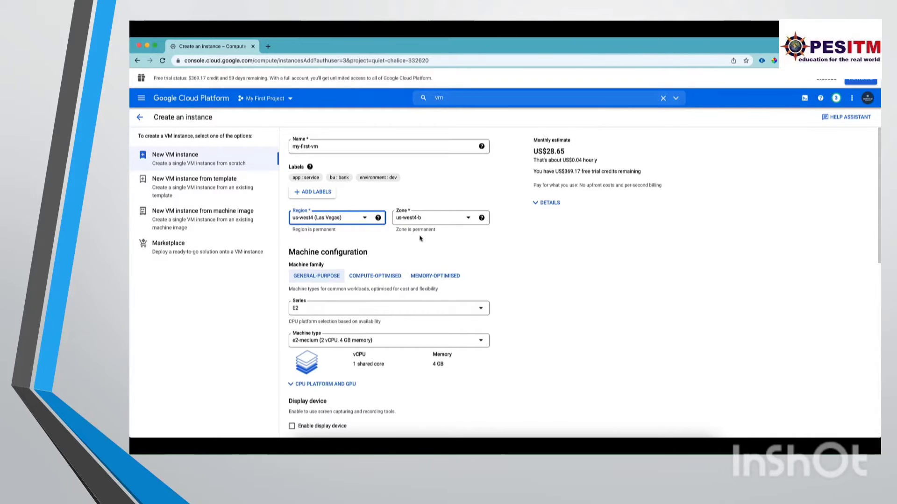
{"action": "left_click", "coordinate": [439, 221]}
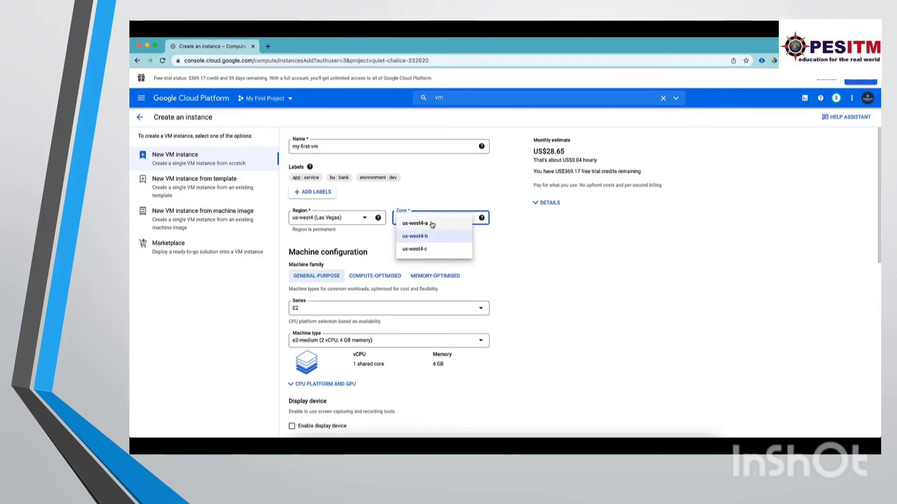
{"action": "left_click", "coordinate": [420, 236]}
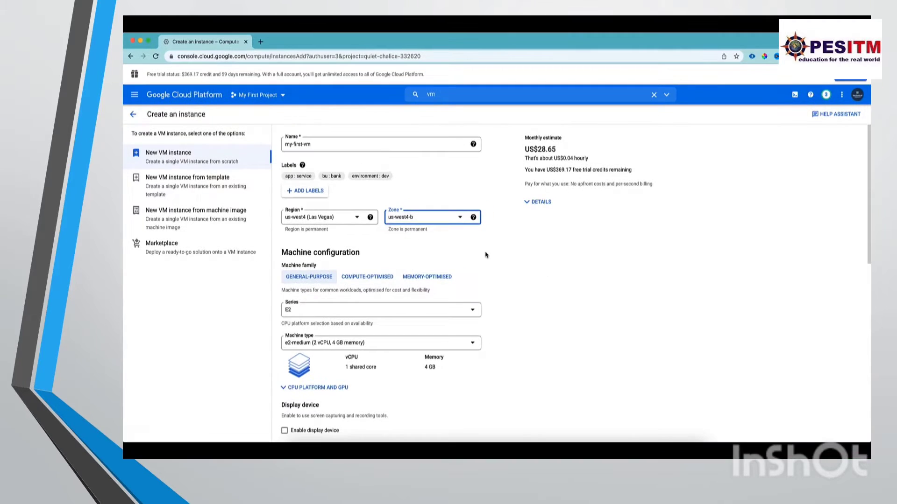
Show the itemised cost breakdown of the instance's monthly estimate.
{"action": "scroll", "coordinate": [556, 287], "scroll_direction": "down", "scroll_amount": 1}
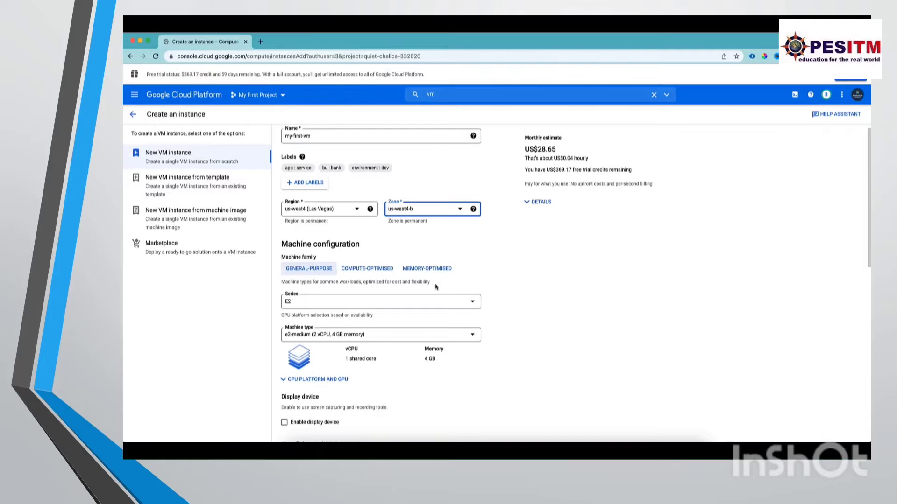
{"action": "scroll", "coordinate": [570, 289], "scroll_direction": "up", "scroll_amount": 1}
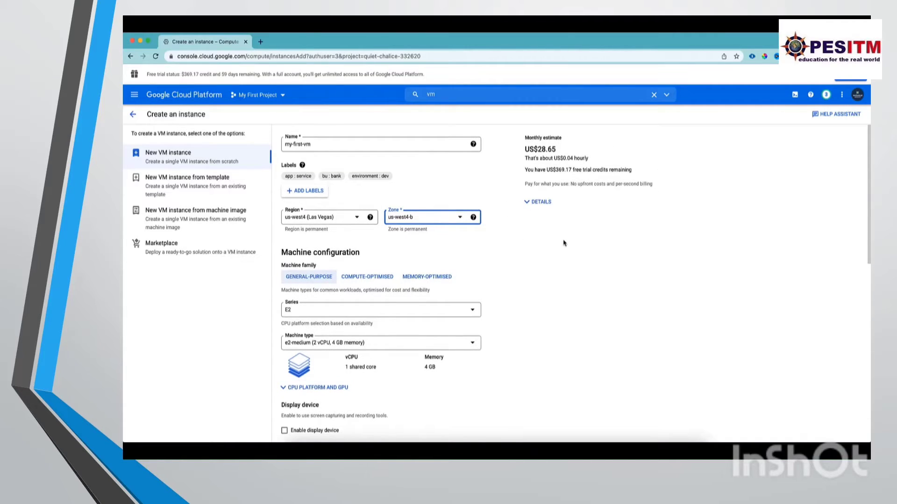
{"action": "left_click", "coordinate": [549, 204]}
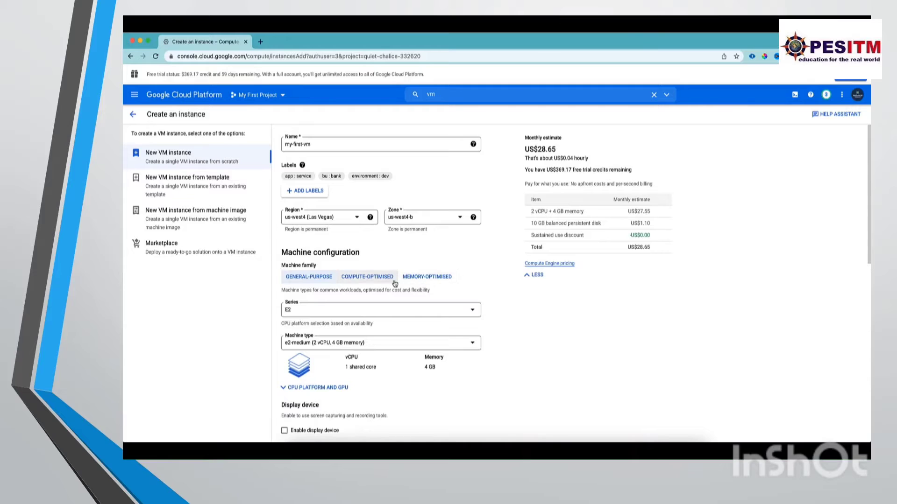
Compare the compute-optimised and memory-optimised machine families, and return to the general-purpose family.
{"action": "left_click", "coordinate": [377, 283]}
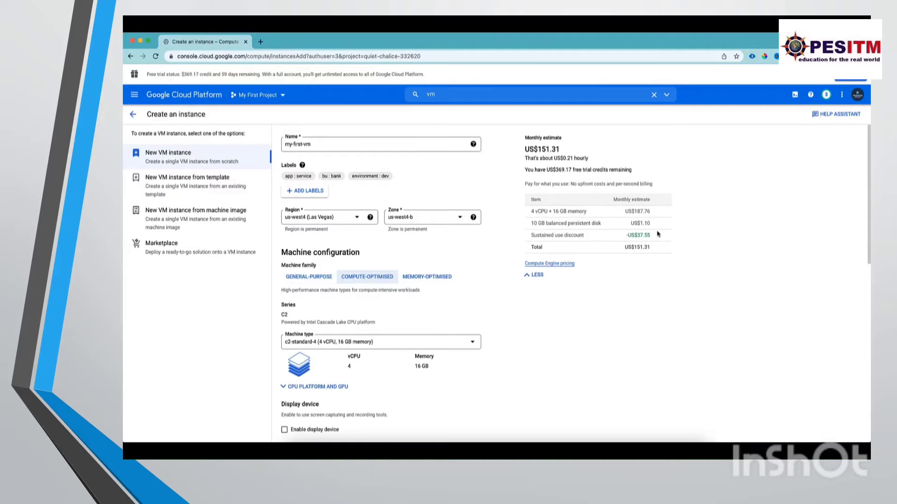
{"action": "left_click", "coordinate": [446, 283]}
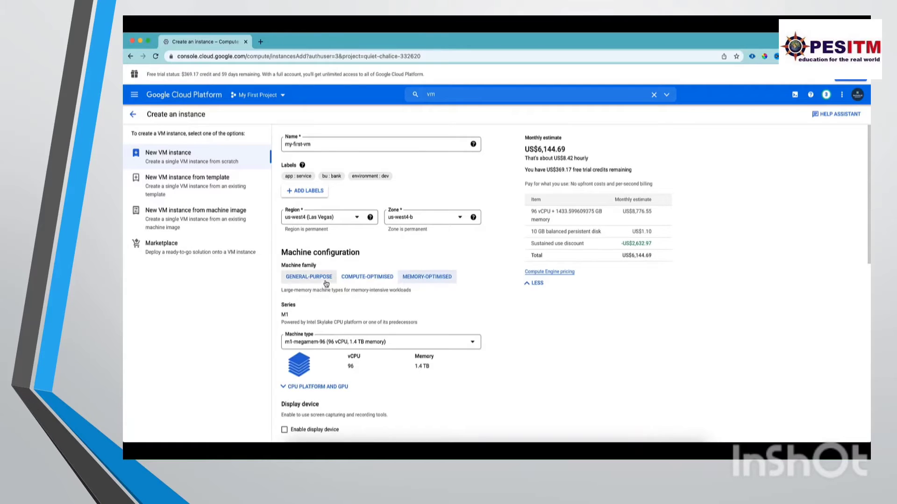
{"action": "left_click", "coordinate": [326, 279]}
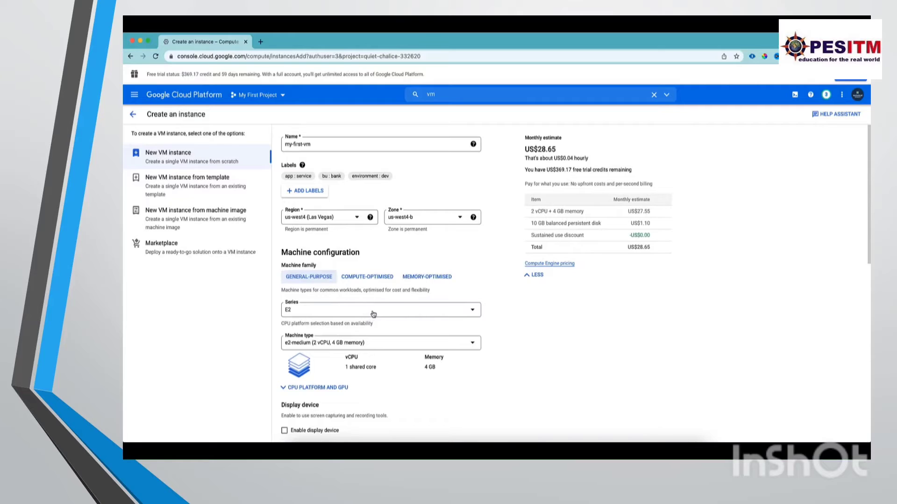
Check the machine series offered for the general-purpose family and the settings below them.
{"action": "left_click", "coordinate": [372, 313]}
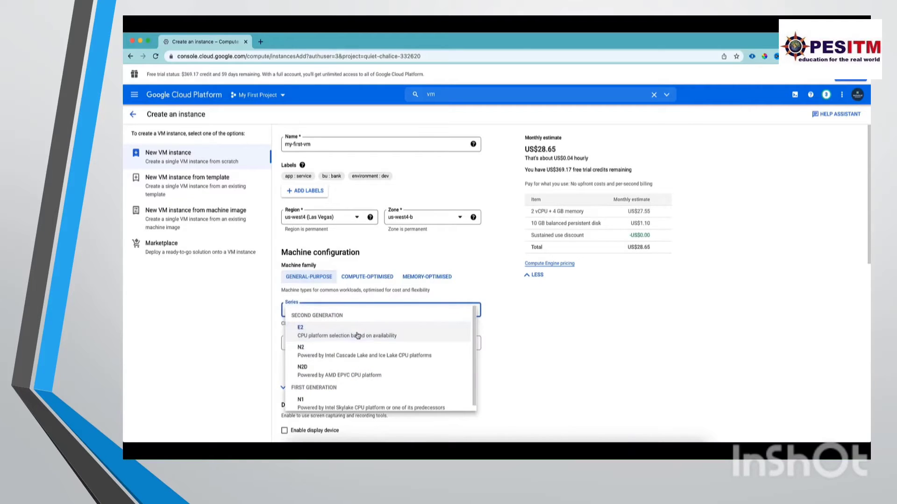
{"action": "left_click", "coordinate": [541, 334]}
{"action": "scroll", "coordinate": [511, 322], "scroll_direction": "down", "scroll_amount": 3}
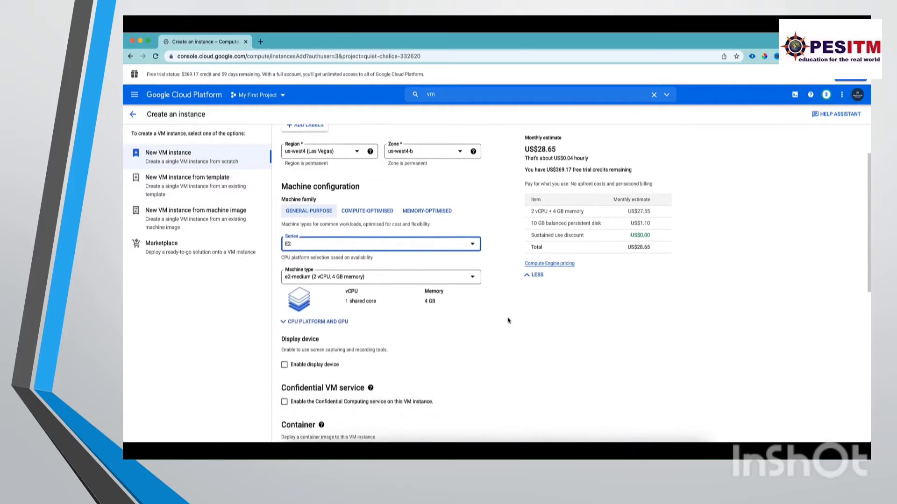
{"action": "scroll", "coordinate": [508, 320], "scroll_direction": "down", "scroll_amount": 2}
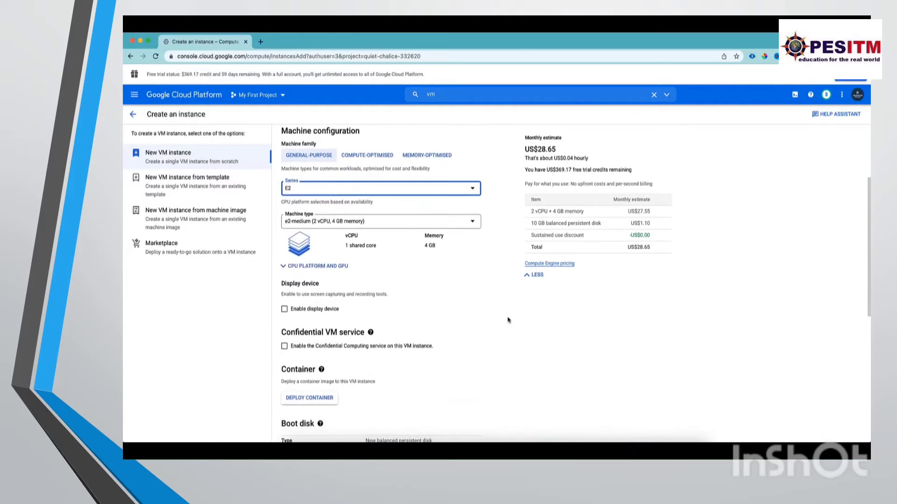
Compare the monthly estimate for the e2-standard-2 machine type, and return the machine type to e2-medium (2 vCPU, 4 GB memory).
{"action": "left_click", "coordinate": [411, 229]}
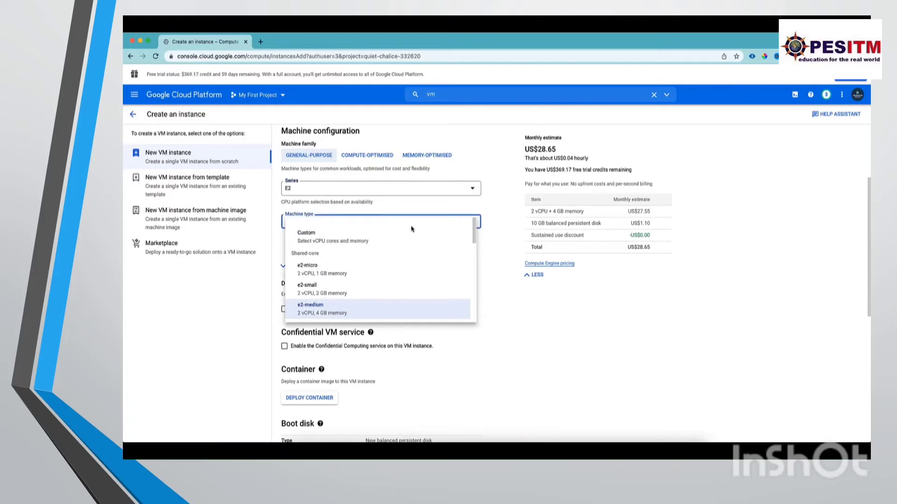
{"action": "scroll", "coordinate": [370, 309], "scroll_direction": "down", "scroll_amount": 2}
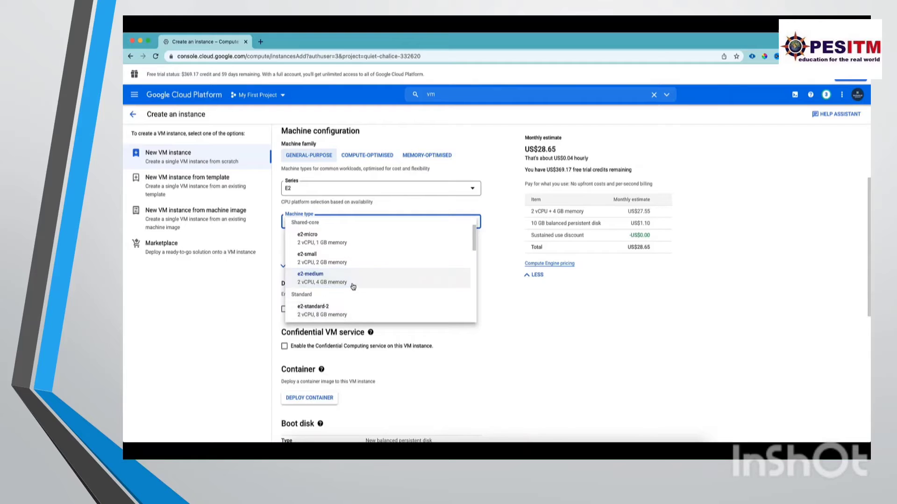
{"action": "left_click", "coordinate": [354, 313]}
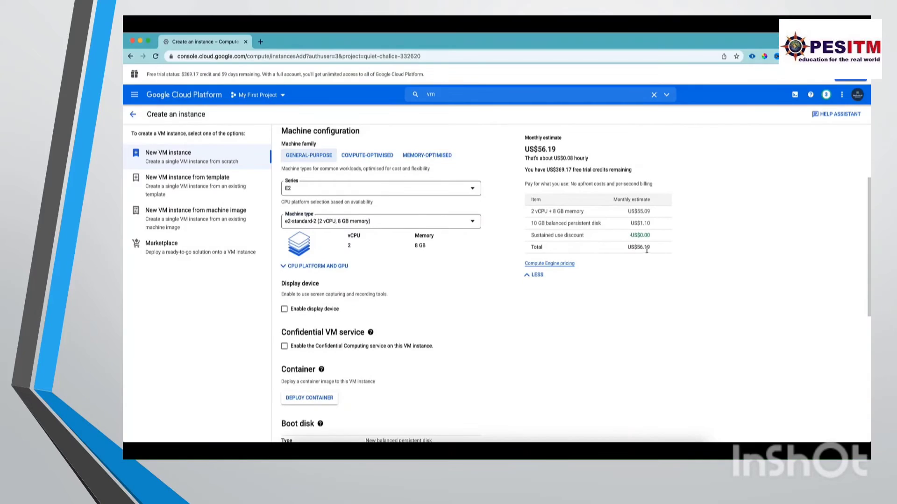
{"action": "left_click", "coordinate": [395, 222]}
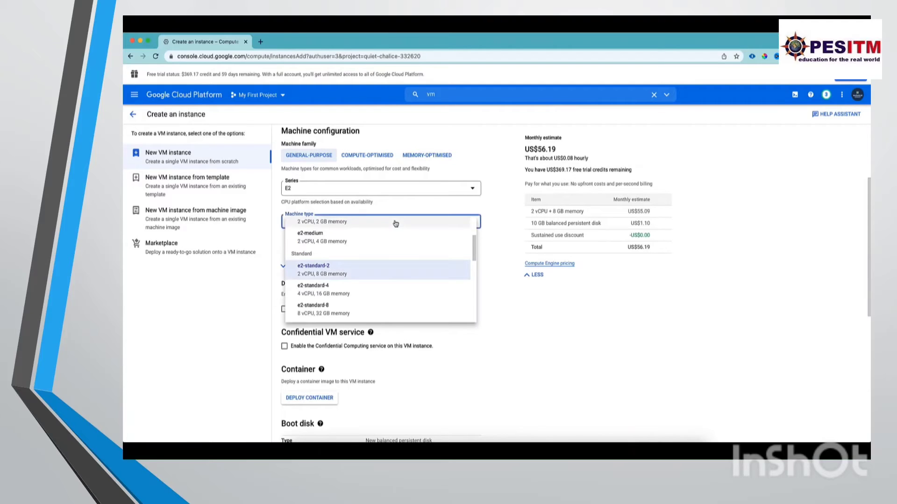
{"action": "left_click", "coordinate": [375, 245]}
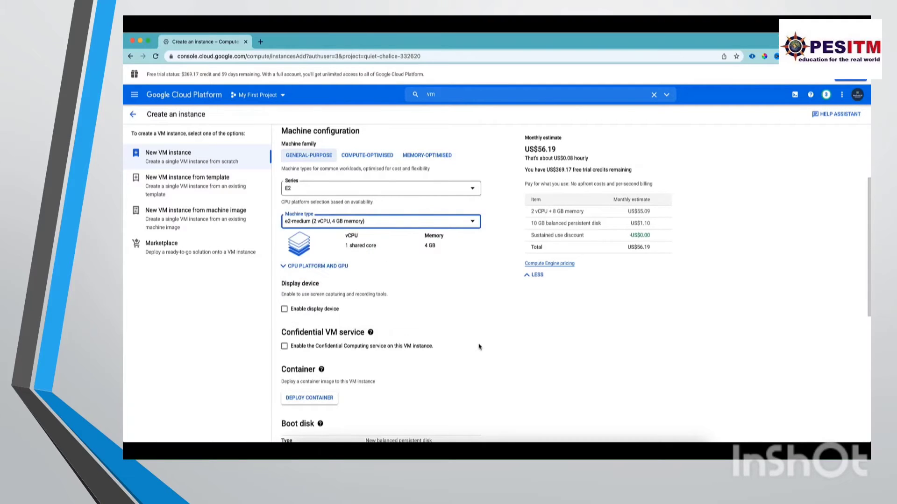
{"action": "scroll", "coordinate": [485, 255], "scroll_direction": "up", "scroll_amount": 3}
{"action": "scroll", "coordinate": [485, 254], "scroll_direction": "down", "scroll_amount": 5}
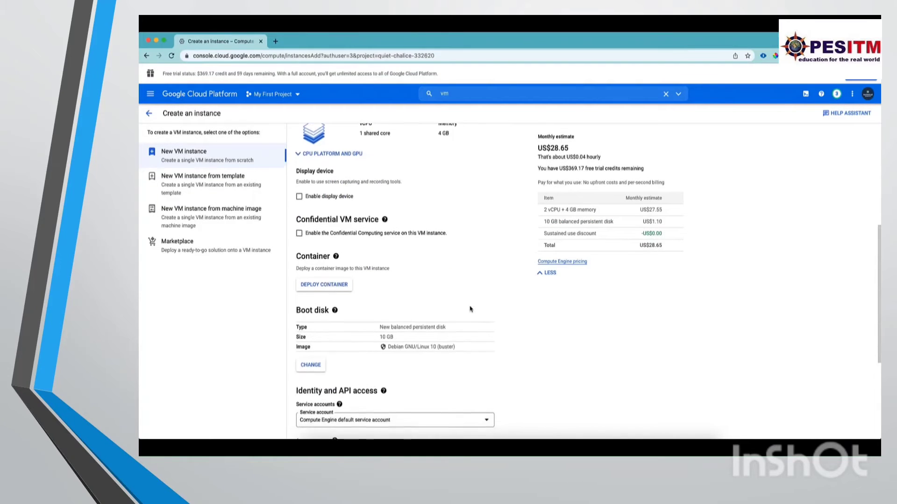
Open the boot disk settings and check the operating systems offered as public images, keeping Debian.
{"action": "scroll", "coordinate": [470, 309], "scroll_direction": "down", "scroll_amount": 1}
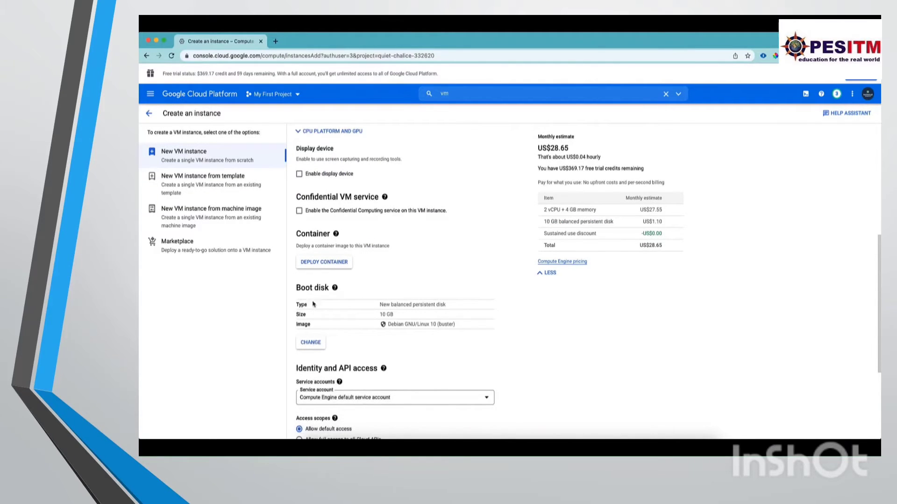
{"action": "left_click", "coordinate": [317, 344]}
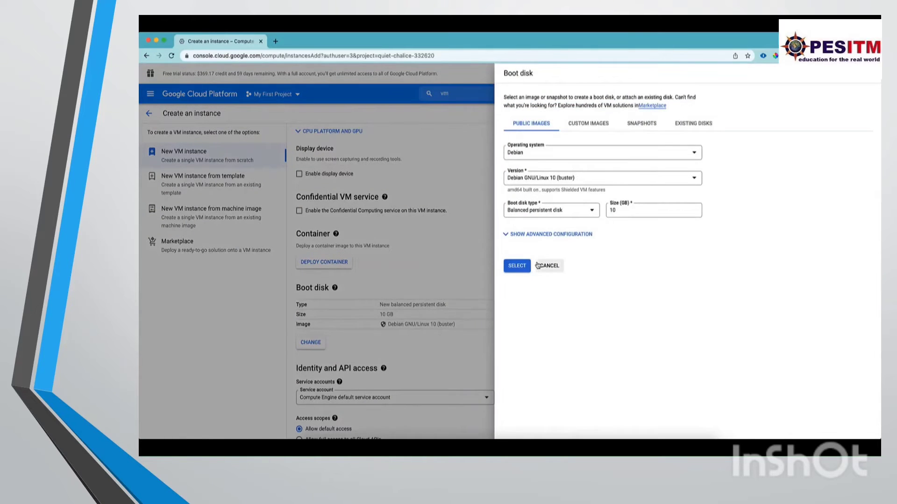
{"action": "left_click", "coordinate": [540, 157]}
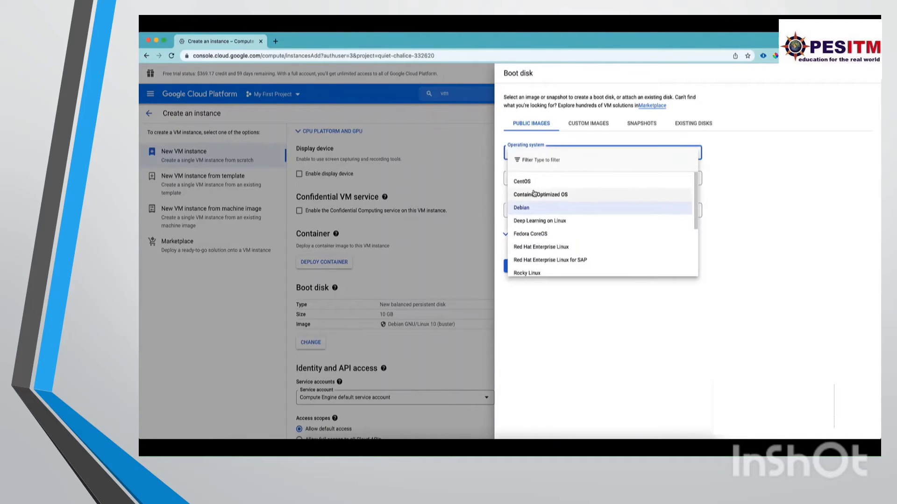
{"action": "scroll", "coordinate": [549, 241], "scroll_direction": "down", "scroll_amount": 3}
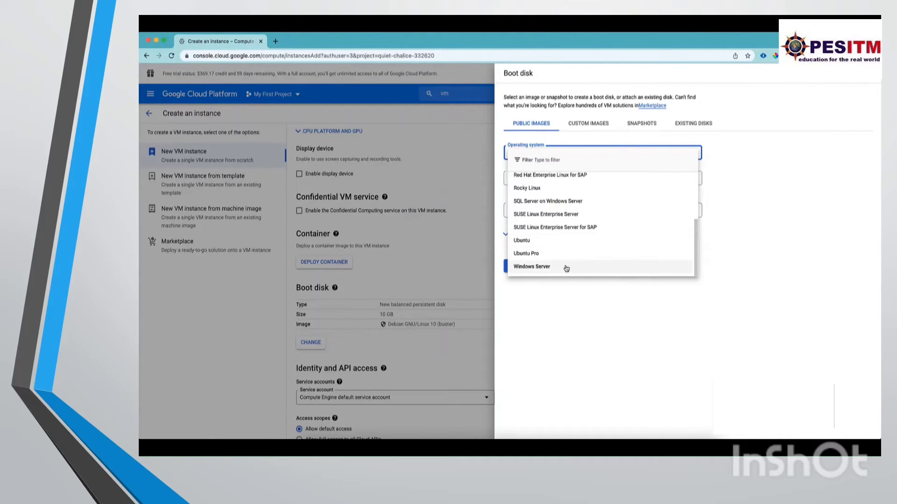
{"action": "scroll", "coordinate": [567, 267], "scroll_direction": "up", "scroll_amount": 1}
{"action": "scroll", "coordinate": [568, 268], "scroll_direction": "up", "scroll_amount": 1}
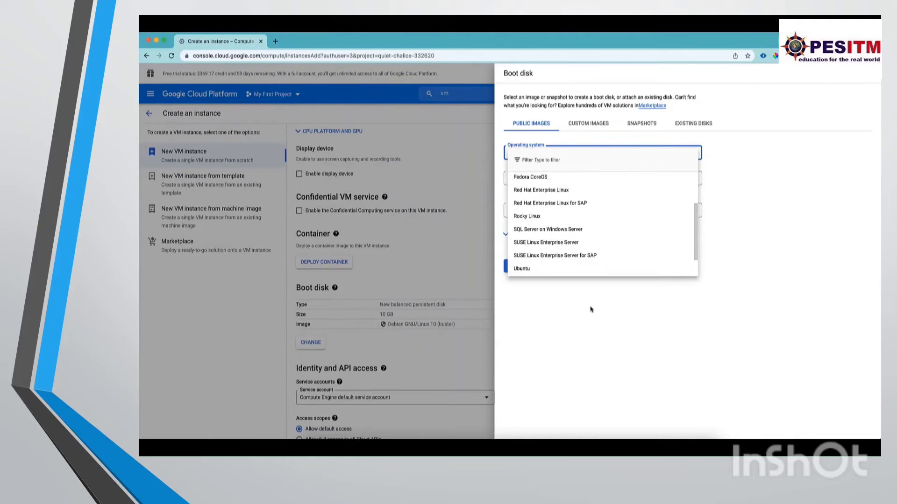
{"action": "left_click", "coordinate": [595, 318]}
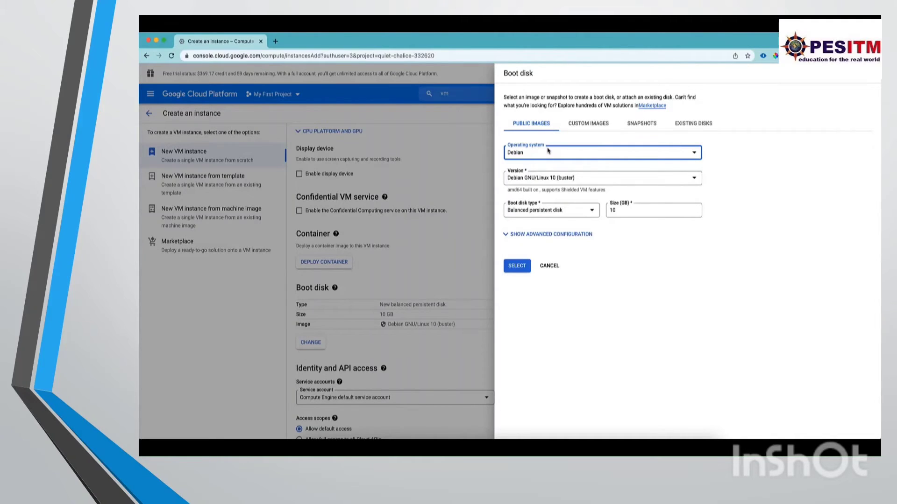
Check the custom image options for the boot disk, and confirm the public Debian GNU/Linux 10 (buster) image with a 10 GB balanced persistent disk.
{"action": "left_click", "coordinate": [586, 124]}
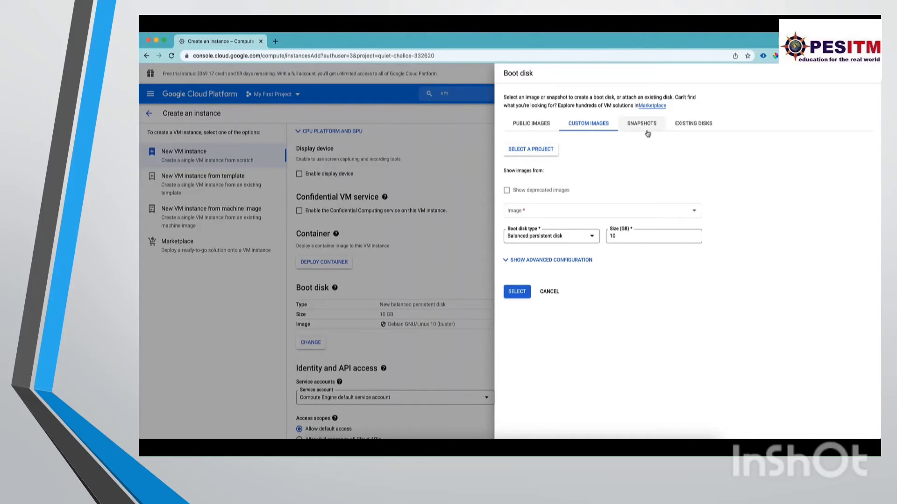
{"action": "left_click", "coordinate": [544, 131]}
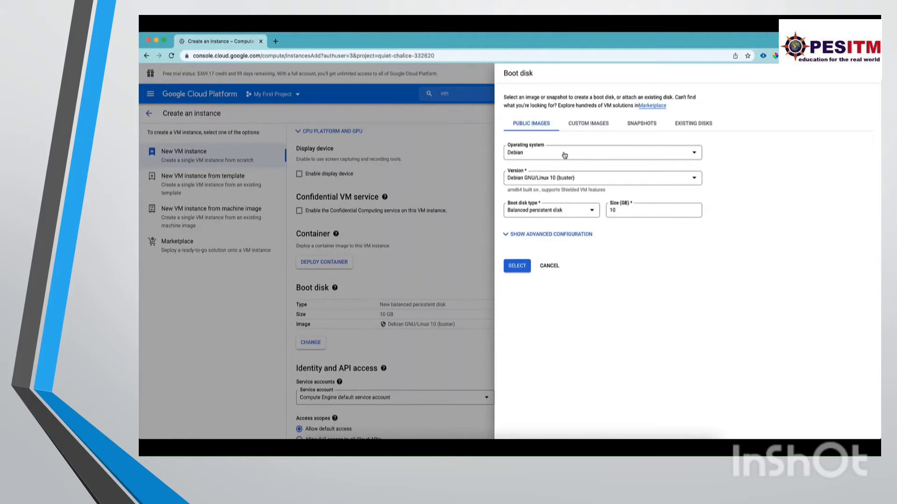
{"action": "left_click", "coordinate": [522, 267]}
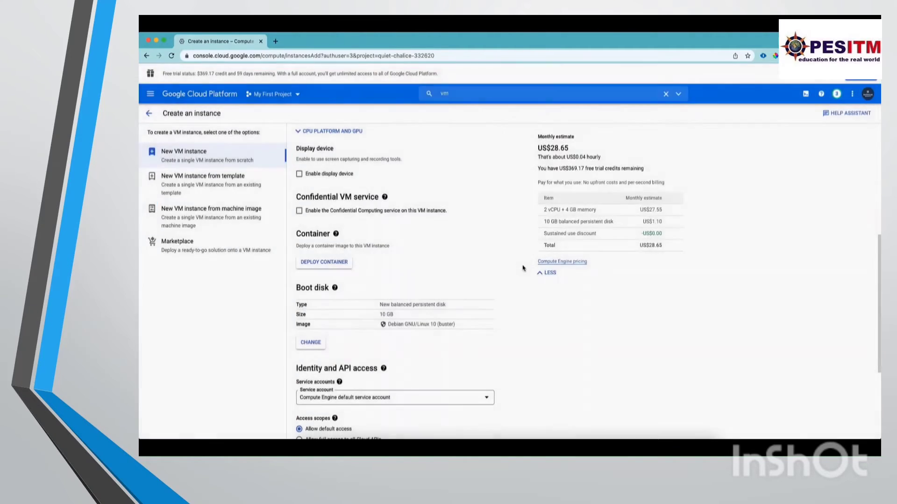
Allow HTTP and HTTPS traffic in the firewall settings, and show the advanced networking, disks, security, management and sole-tenancy settings.
{"action": "scroll", "coordinate": [447, 257], "scroll_direction": "down", "scroll_amount": 3}
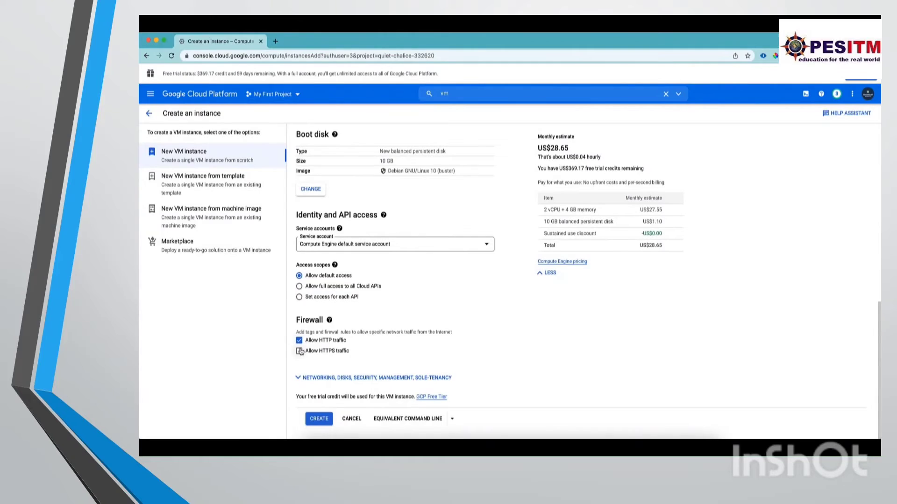
{"action": "left_click", "coordinate": [300, 352]}
{"action": "left_click", "coordinate": [336, 378]}
{"action": "scroll", "coordinate": [372, 360], "scroll_direction": "down", "scroll_amount": 4}
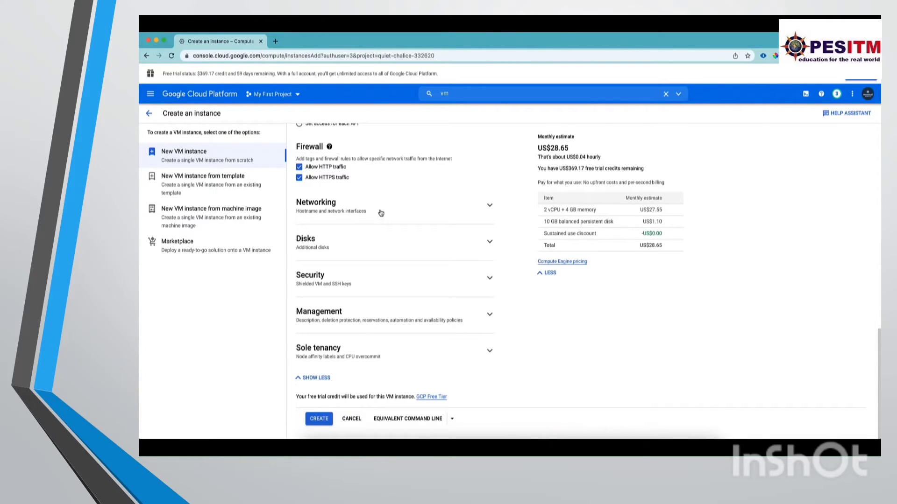
Enter a custom hostname for the instance in the networking settings.
{"action": "left_click", "coordinate": [379, 214]}
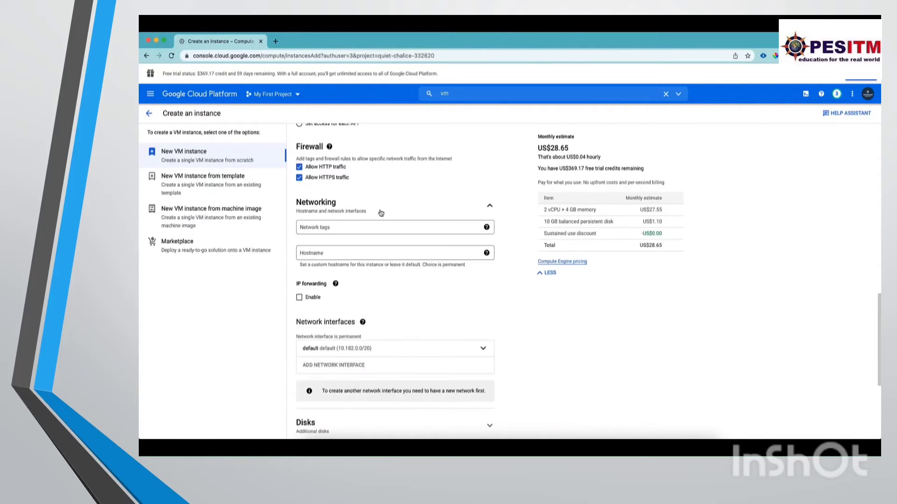
{"action": "left_click", "coordinate": [349, 251]}
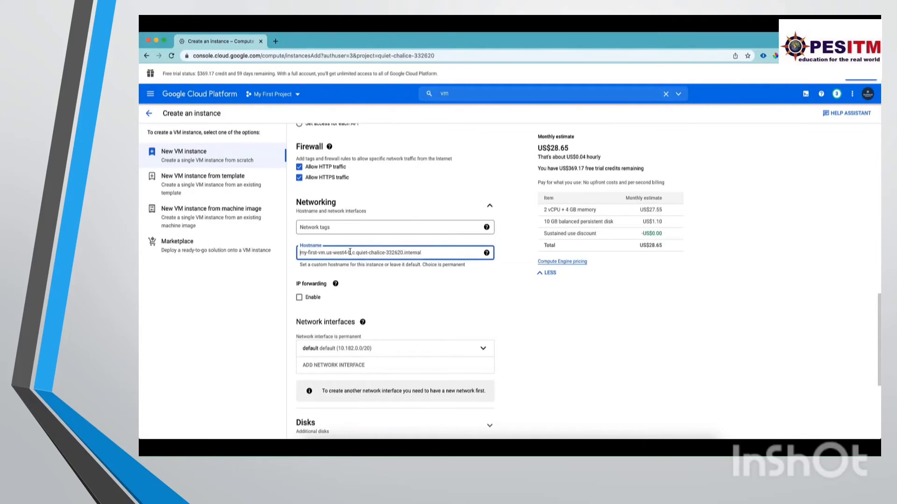
{"action": "type", "text": "sudipta.deb"}
{"action": "left_click", "coordinate": [322, 265]}
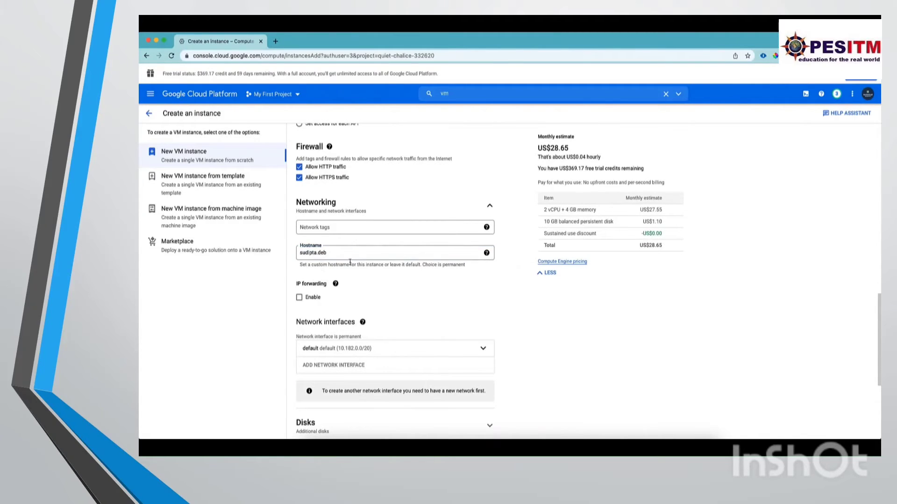
Examine the default network interface's network, subnetwork, internal and external IP, service tier and DNS settings.
{"action": "scroll", "coordinate": [363, 308], "scroll_direction": "down", "scroll_amount": 3}
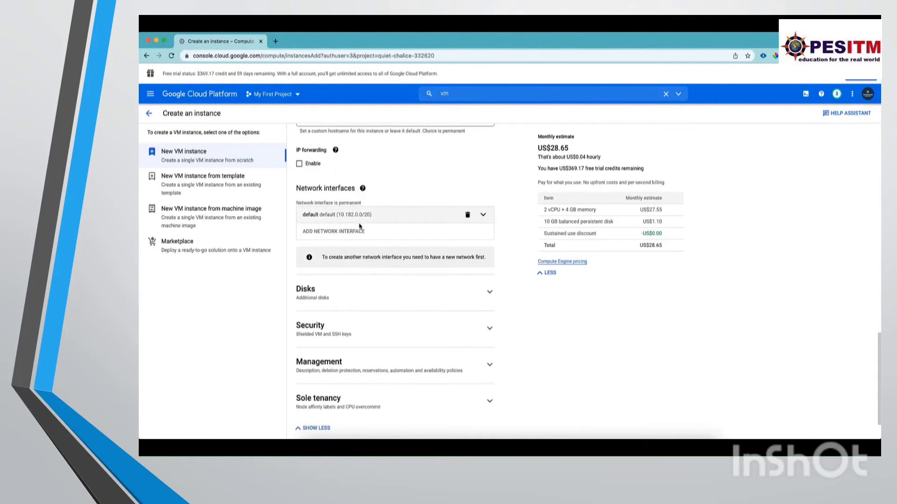
{"action": "left_click", "coordinate": [483, 214]}
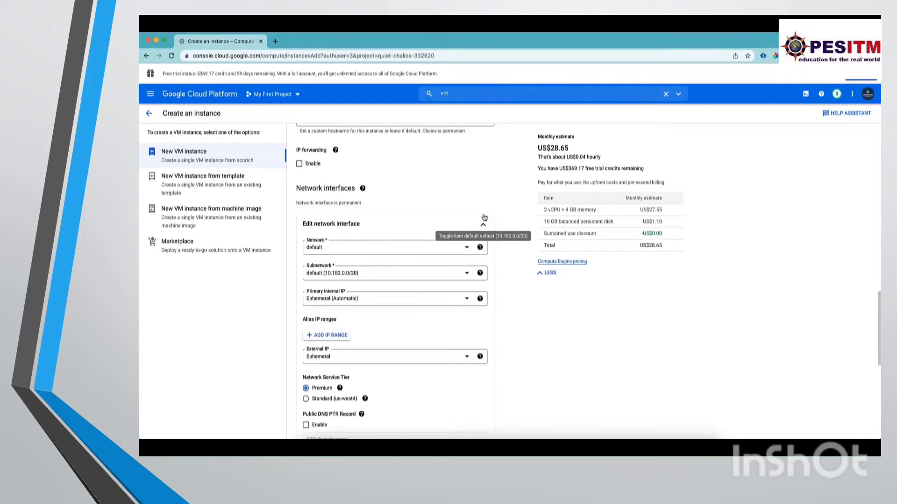
{"action": "scroll", "coordinate": [339, 358], "scroll_direction": "down", "scroll_amount": 3}
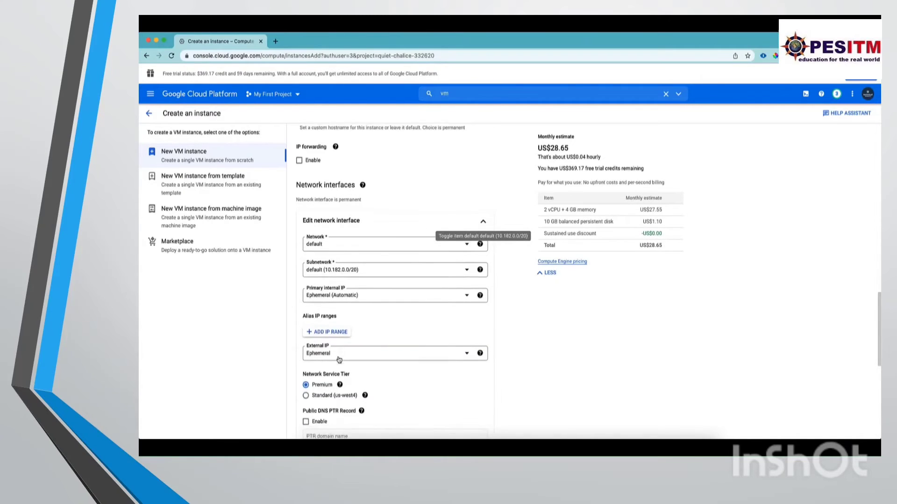
{"action": "scroll", "coordinate": [341, 303], "scroll_direction": "down", "scroll_amount": 2}
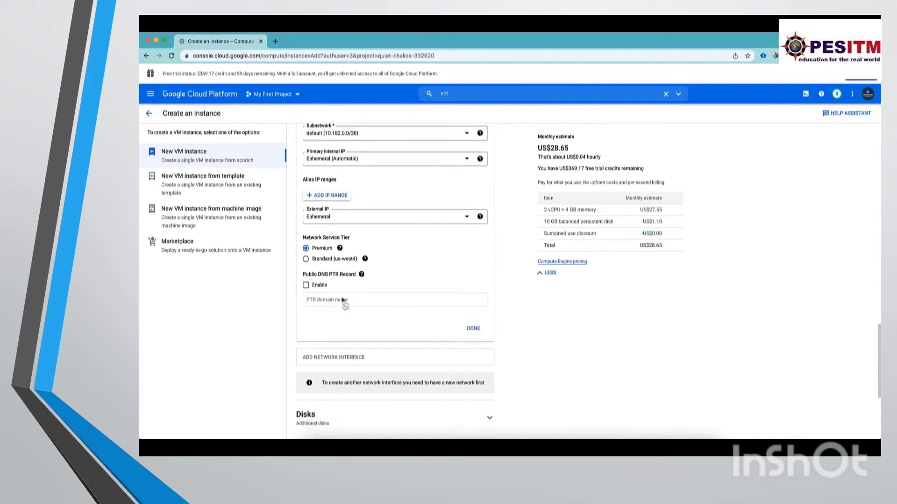
{"action": "scroll", "coordinate": [342, 300], "scroll_direction": "up", "scroll_amount": 4}
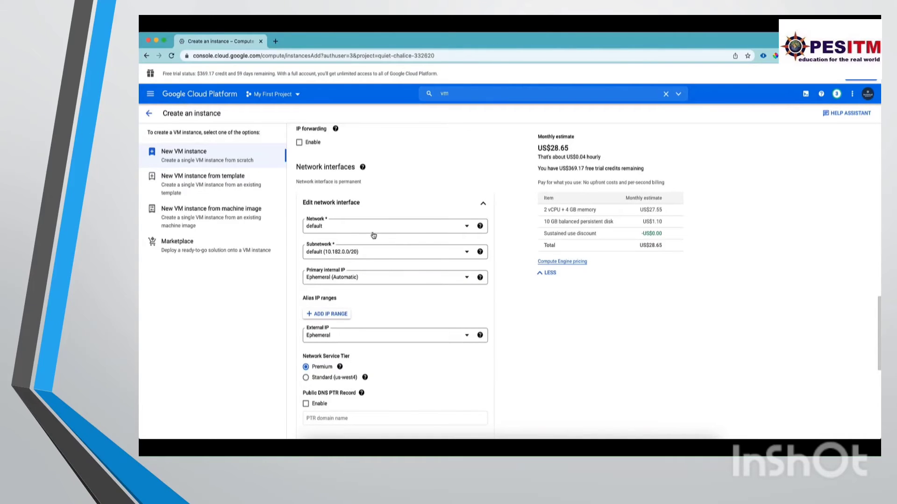
{"action": "scroll", "coordinate": [376, 358], "scroll_direction": "down", "scroll_amount": 1}
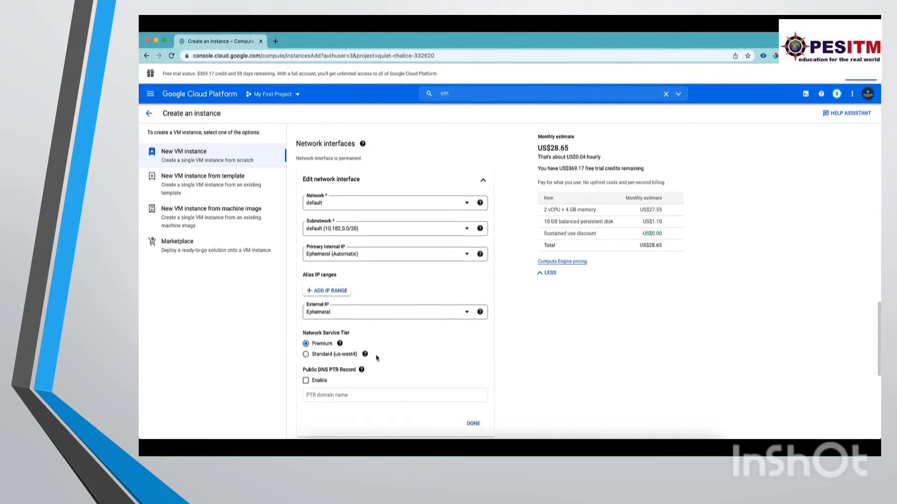
{"action": "scroll", "coordinate": [376, 358], "scroll_direction": "down", "scroll_amount": 5}
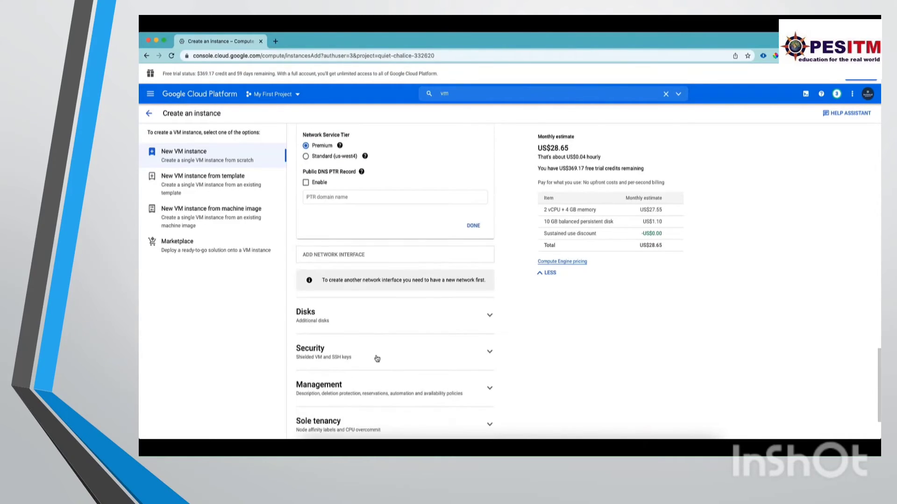
Check the settings for an additional new disk, and leave them without adding a disk.
{"action": "left_click", "coordinate": [397, 296]}
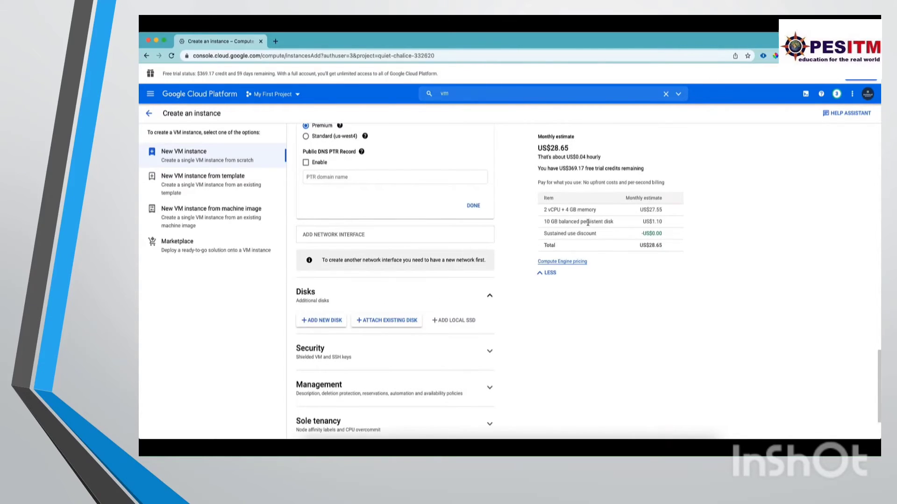
{"action": "left_click", "coordinate": [335, 322]}
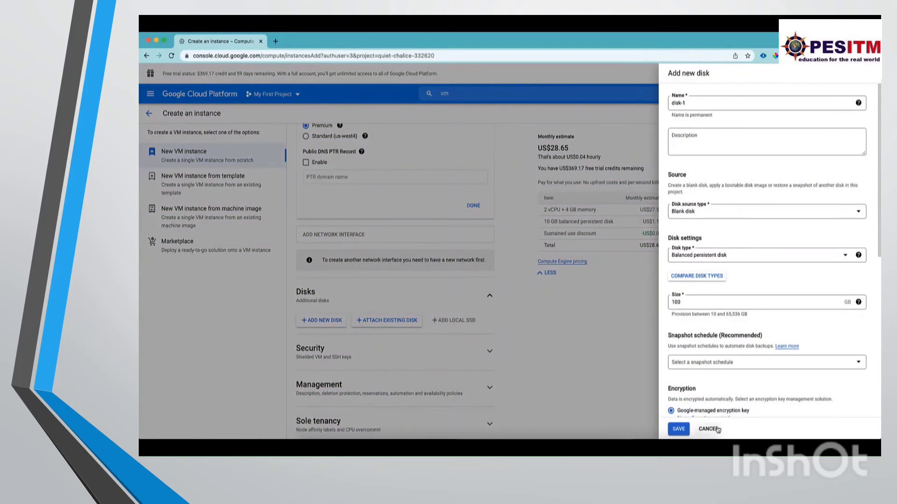
{"action": "left_click", "coordinate": [678, 429]}
Create the VM instance with the configured settings.
{"action": "scroll", "coordinate": [432, 369], "scroll_direction": "down", "scroll_amount": 3}
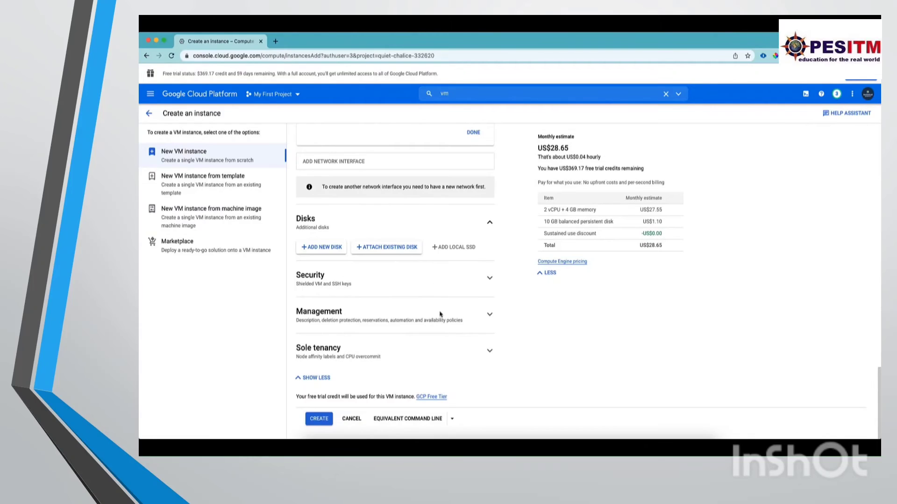
{"action": "scroll", "coordinate": [455, 392], "scroll_direction": "up", "scroll_amount": 10}
{"action": "scroll", "coordinate": [456, 394], "scroll_direction": "down", "scroll_amount": 10}
{"action": "left_click", "coordinate": [324, 420]}
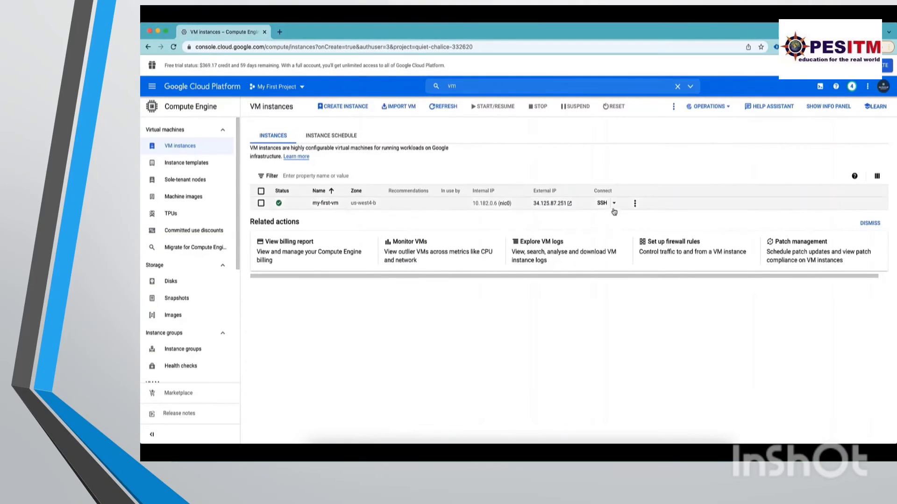
View the gcloud SSH command for my-first-vm and run it in Cloud Shell.
{"action": "left_click", "coordinate": [597, 203]}
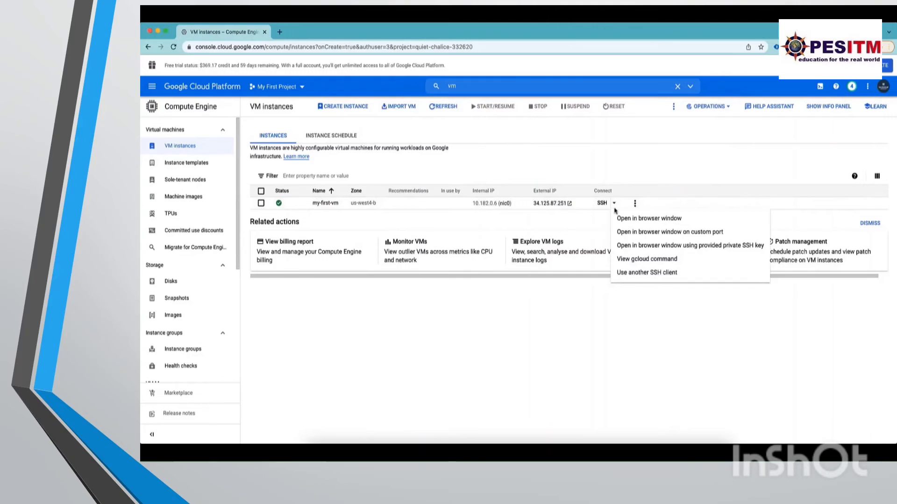
{"action": "left_click", "coordinate": [653, 262]}
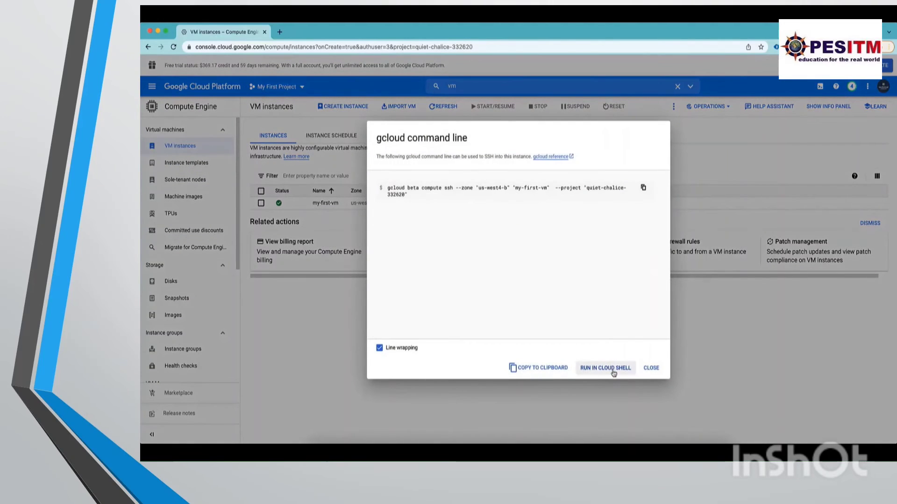
{"action": "left_click", "coordinate": [613, 368]}
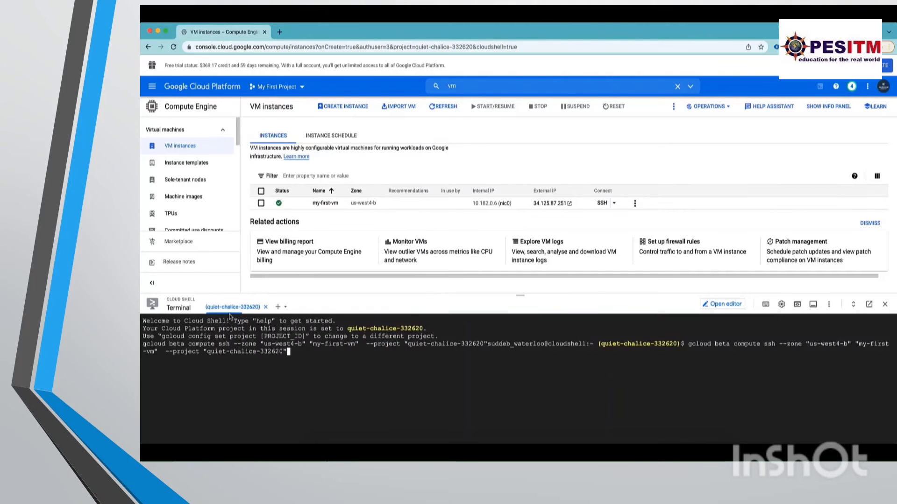
{"action": "key", "text": "Return"}
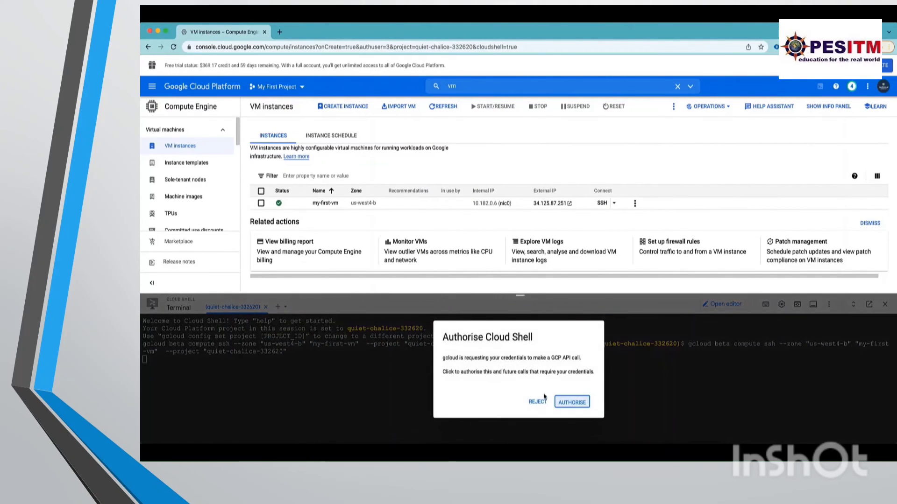
Authorise Cloud Shell to complete the SSH connection, and run hostname and whoami on the VM.
{"action": "left_click", "coordinate": [580, 405]}
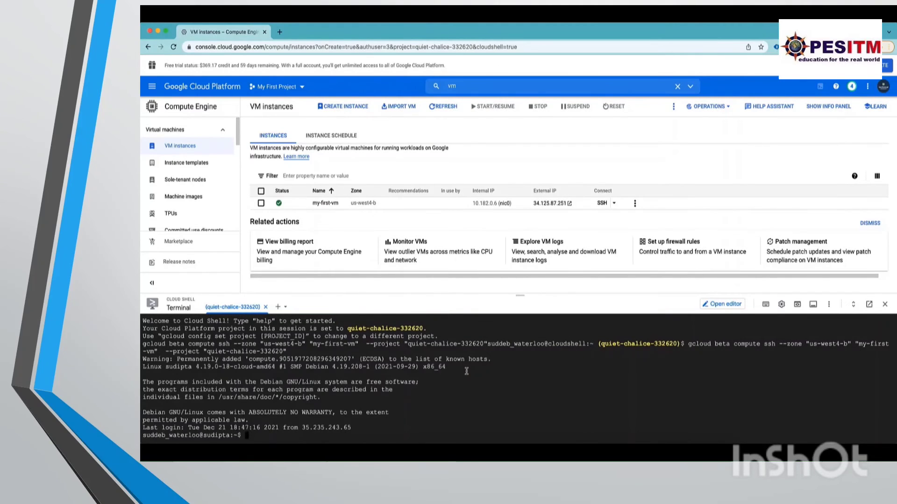
{"action": "type", "text": "hostname"}
{"action": "key", "text": "Return"}
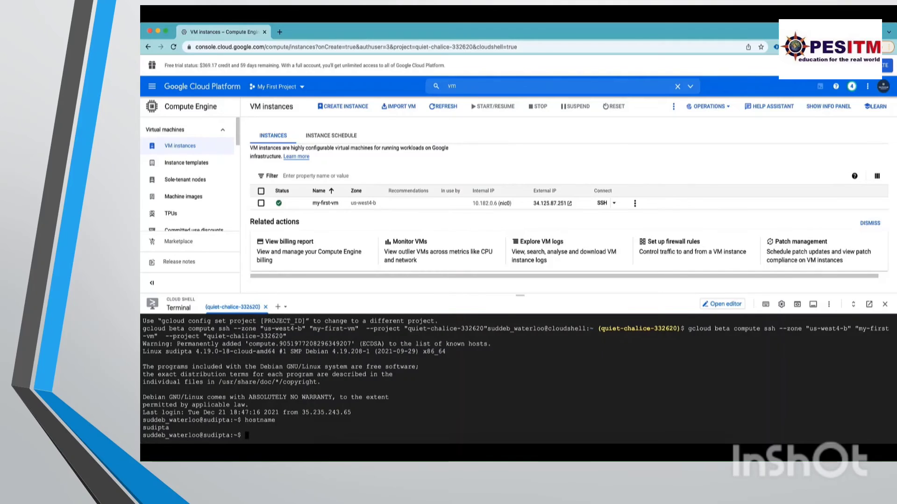
{"action": "type", "text": "whoami"}
{"action": "key", "text": "Return"}
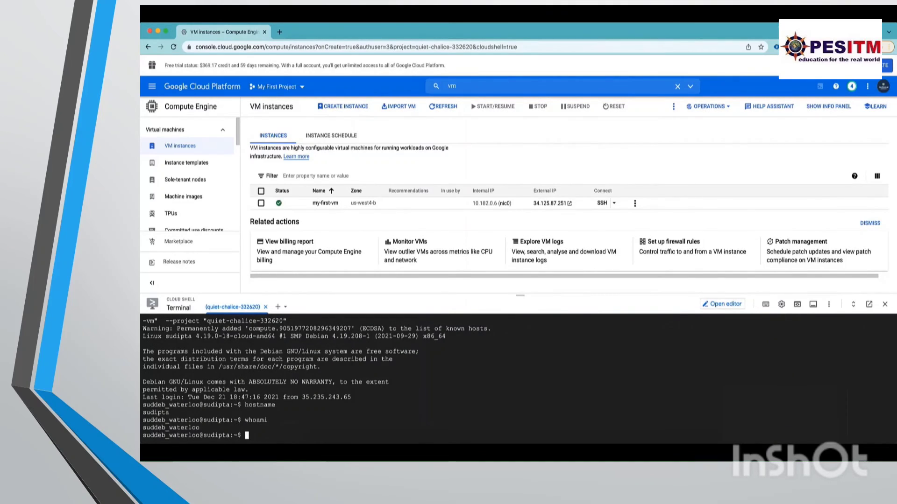
End the SSH session with the exit command and close Cloud Shell.
{"action": "type", "text": "exit"}
{"action": "key", "text": "Return"}
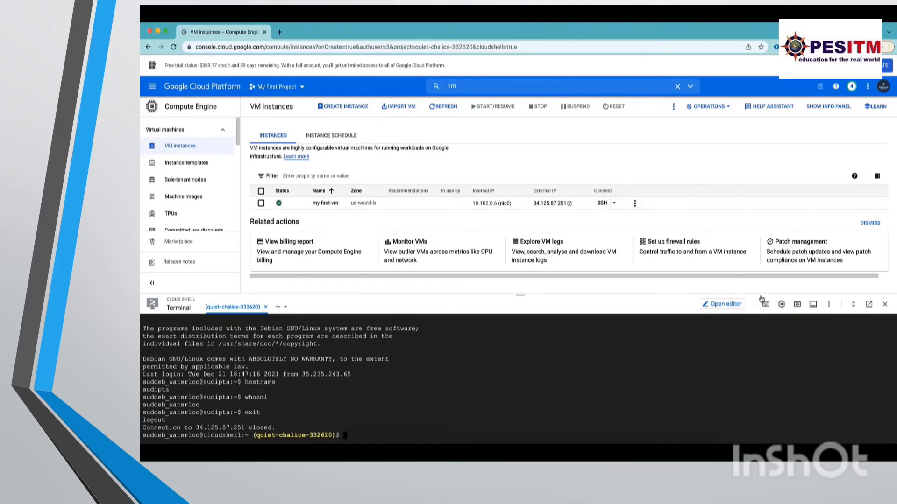
{"action": "left_click", "coordinate": [884, 304]}
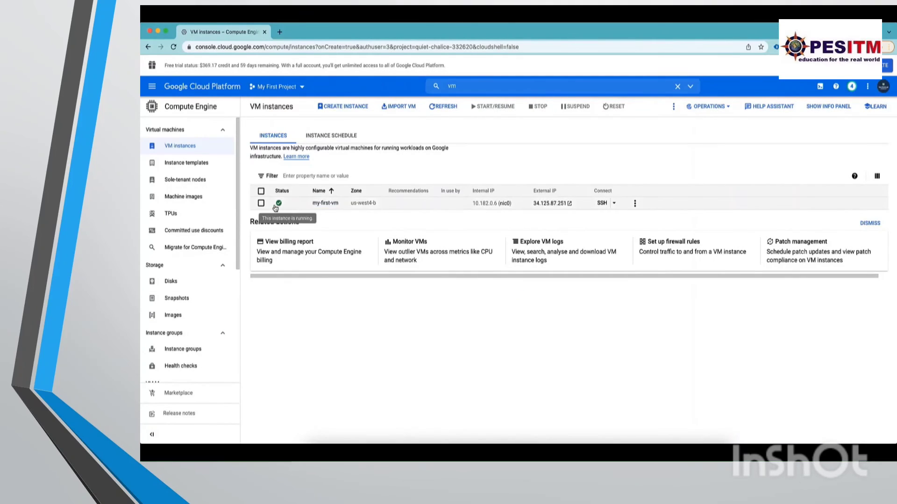
Review the details of my-first-vm, including basic information, network interfaces and storage, and return to the VM instances list.
{"action": "left_click", "coordinate": [333, 204]}
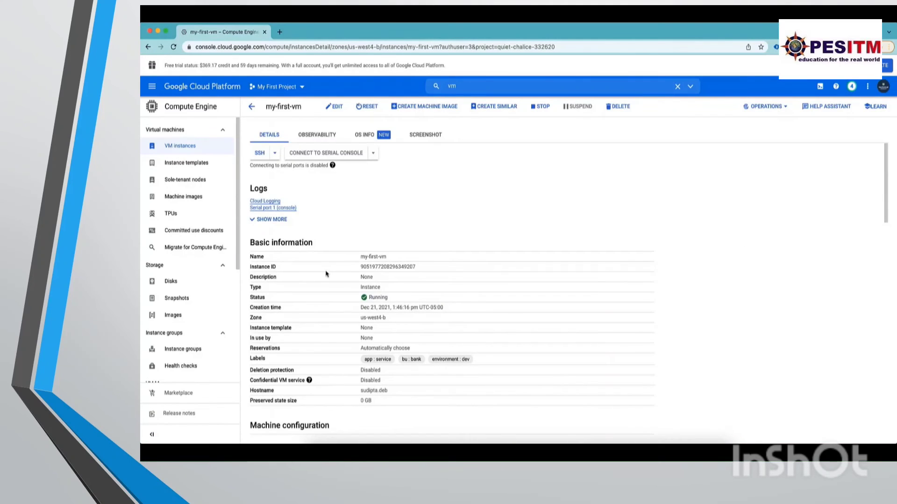
{"action": "scroll", "coordinate": [349, 308], "scroll_direction": "down", "scroll_amount": 10}
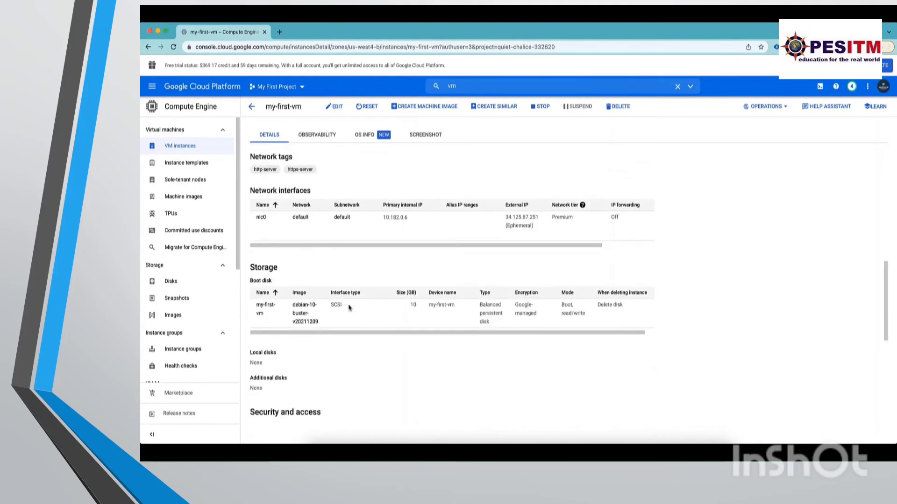
{"action": "scroll", "coordinate": [348, 308], "scroll_direction": "down", "scroll_amount": 5}
{"action": "scroll", "coordinate": [348, 308], "scroll_direction": "up", "scroll_amount": 20}
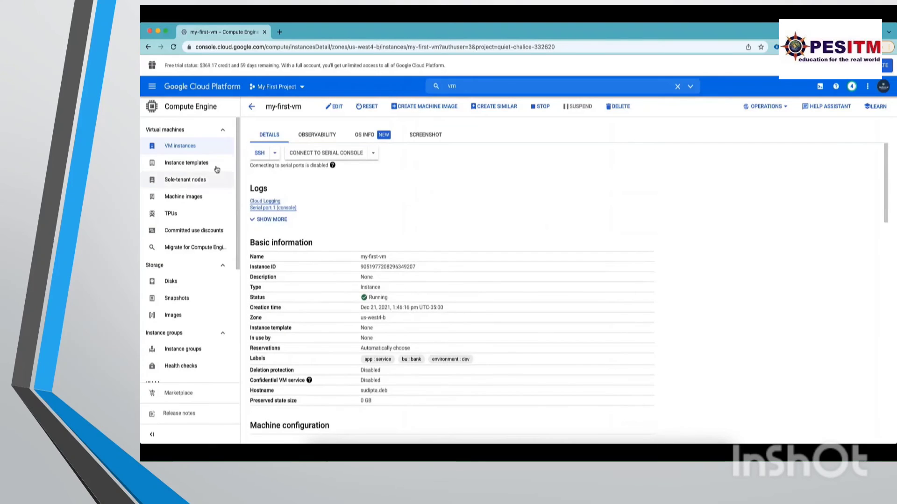
{"action": "left_click", "coordinate": [196, 149]}
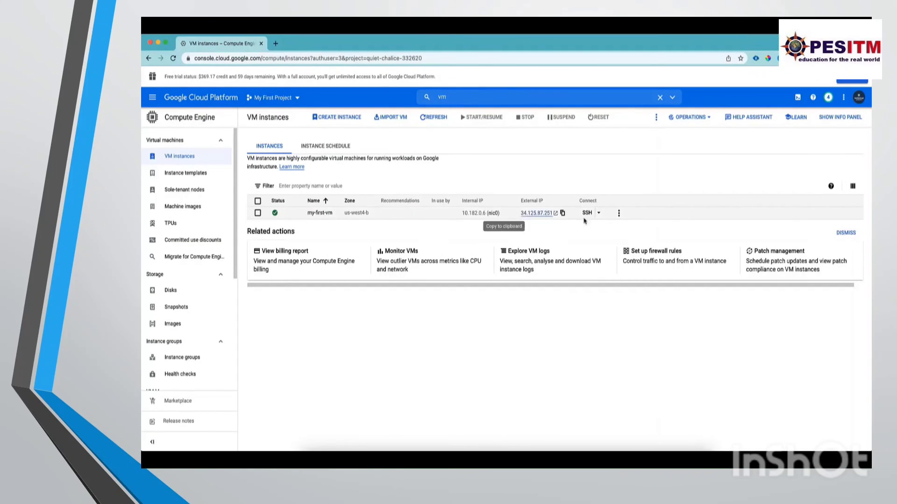
Stop the my-first-vm instance and refresh the instance list to check its status.
{"action": "left_click", "coordinate": [619, 213]}
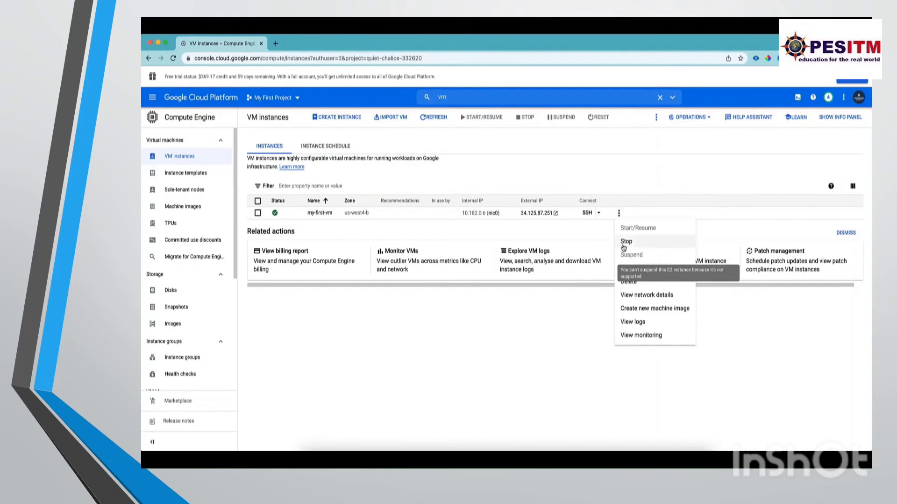
{"action": "left_click", "coordinate": [626, 242]}
{"action": "left_click", "coordinate": [591, 299]}
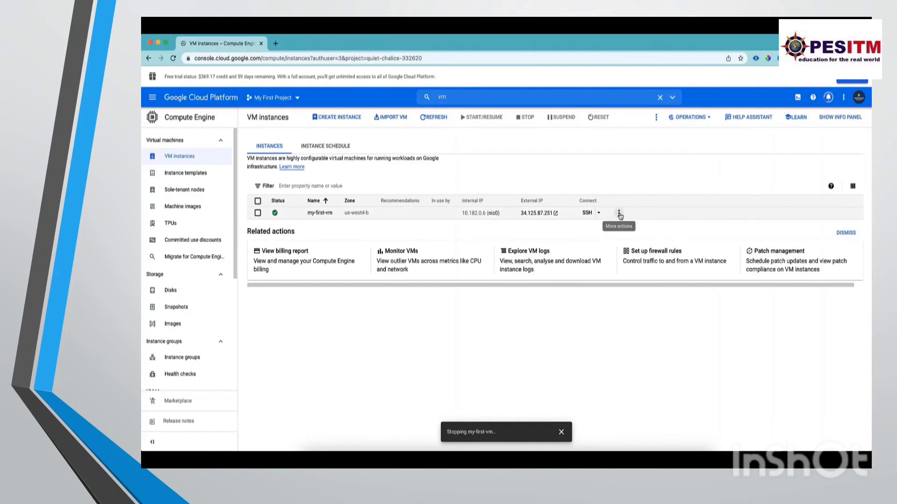
{"action": "left_click", "coordinate": [618, 214]}
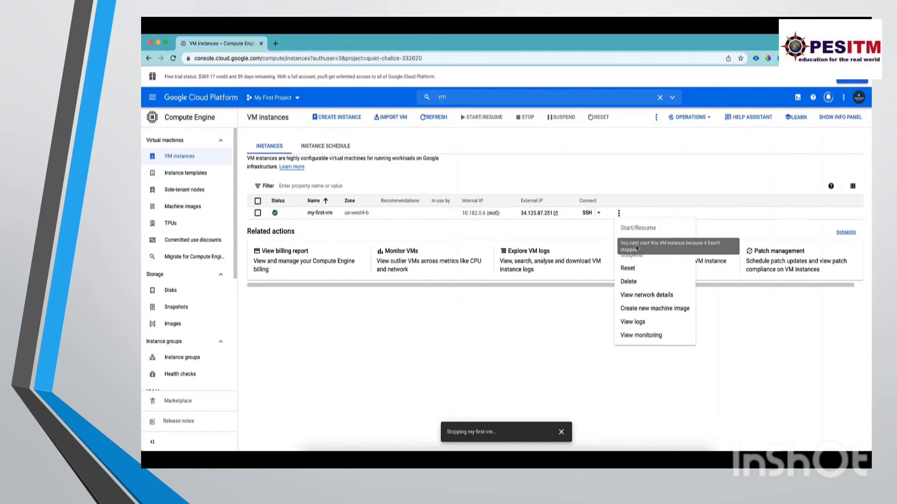
{"action": "left_click", "coordinate": [448, 304]}
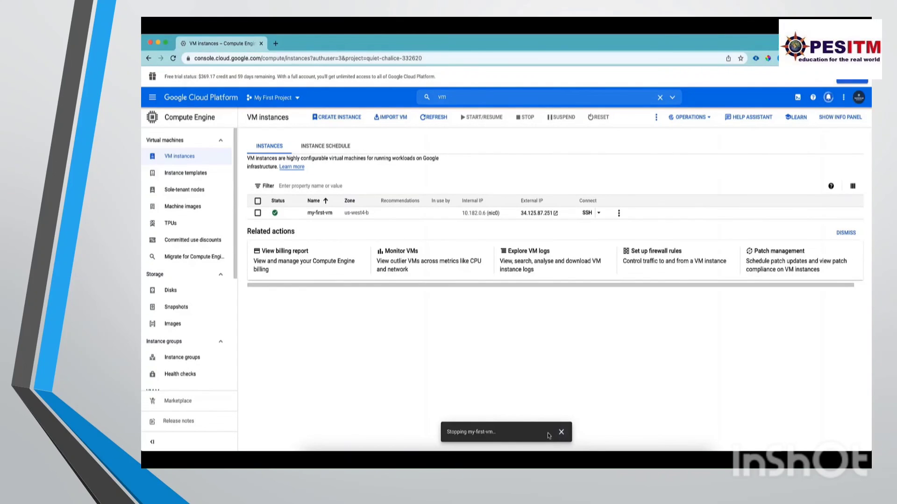
{"action": "left_click", "coordinate": [433, 117]}
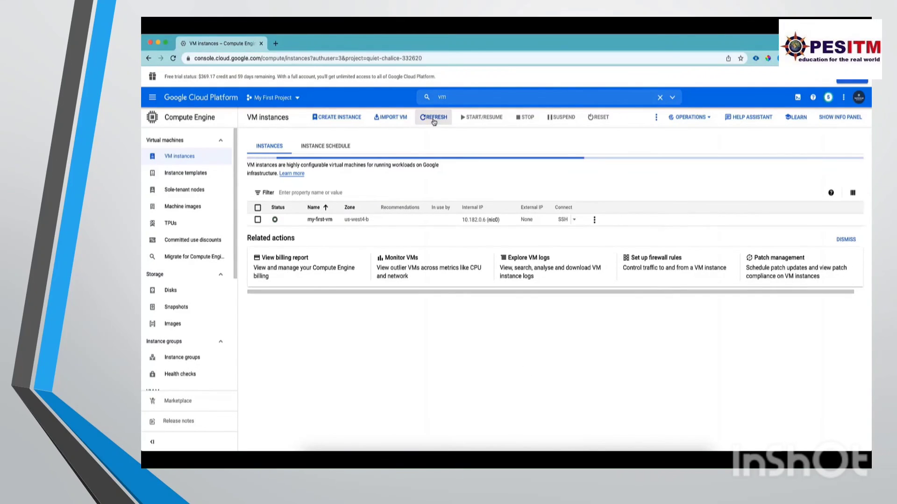
{"action": "mouse_move", "coordinate": [275, 224]}
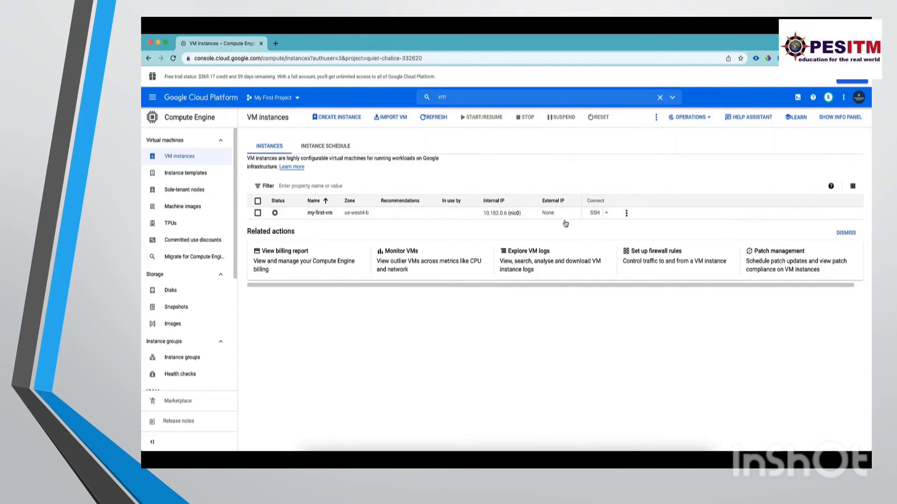
Delete the my-first-vm instance together with its boot disk.
{"action": "left_click", "coordinate": [626, 213]}
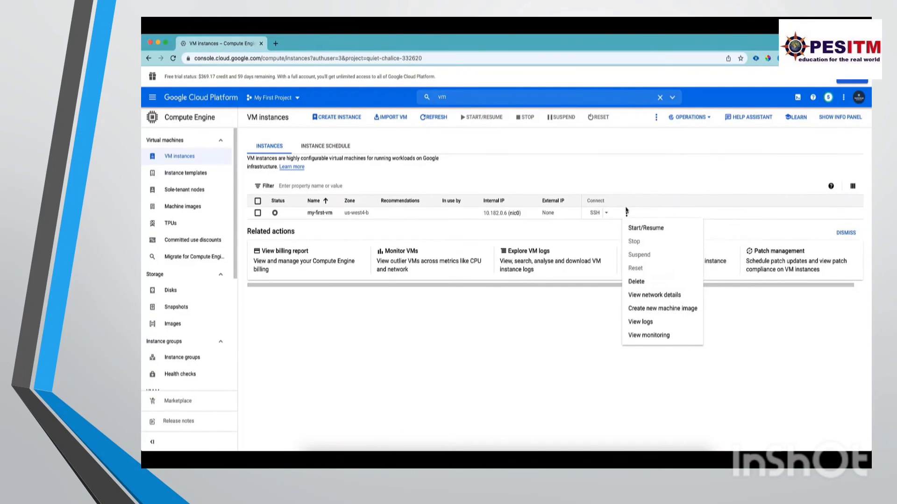
{"action": "left_click", "coordinate": [638, 282]}
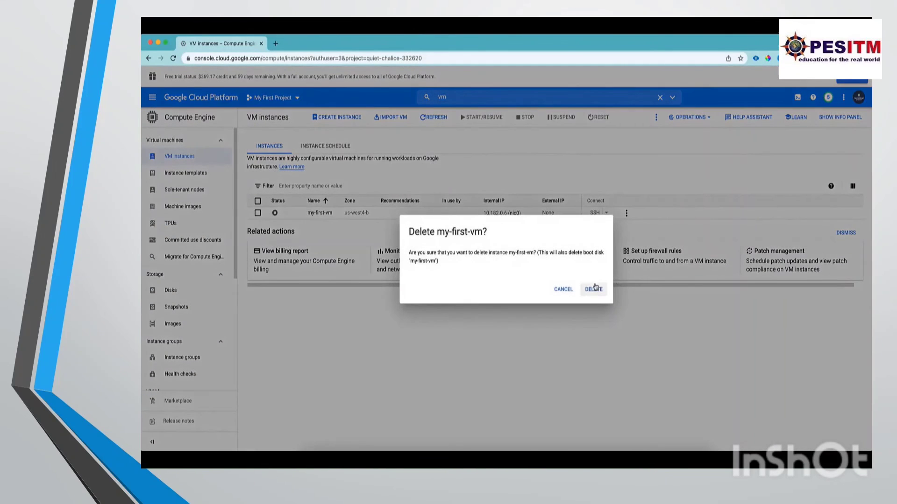
{"action": "left_click", "coordinate": [594, 289]}
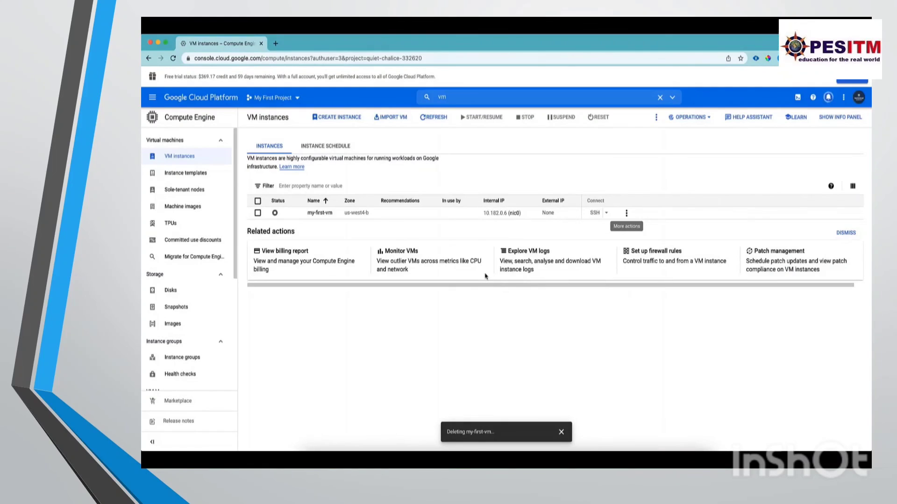